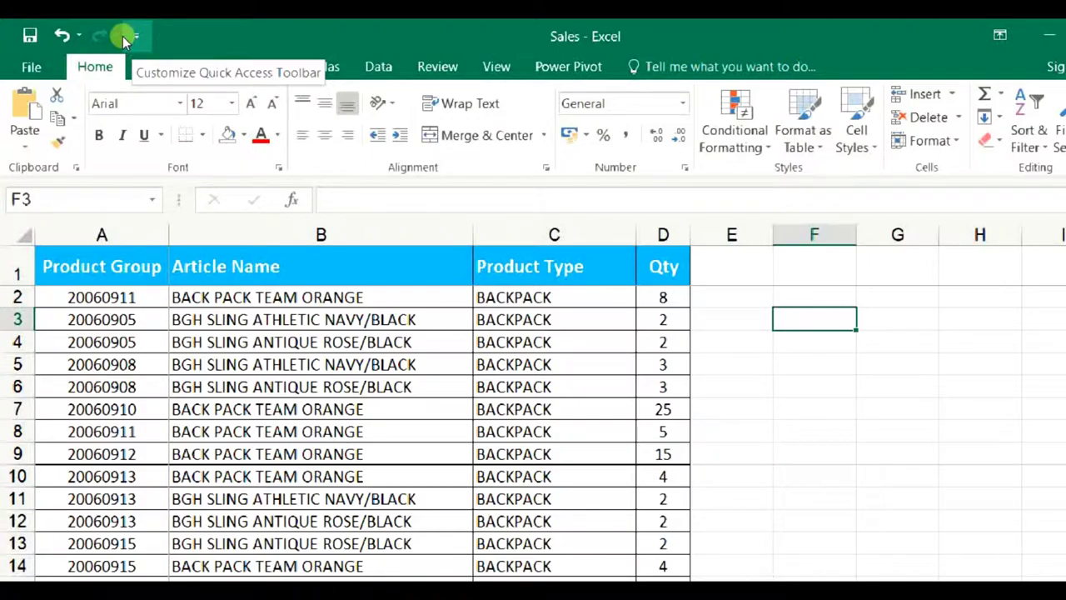
# - Move the Quick Access Toolbar, holding Save, Undo and Redo, below the ribbon
pyautogui.click(122, 35)
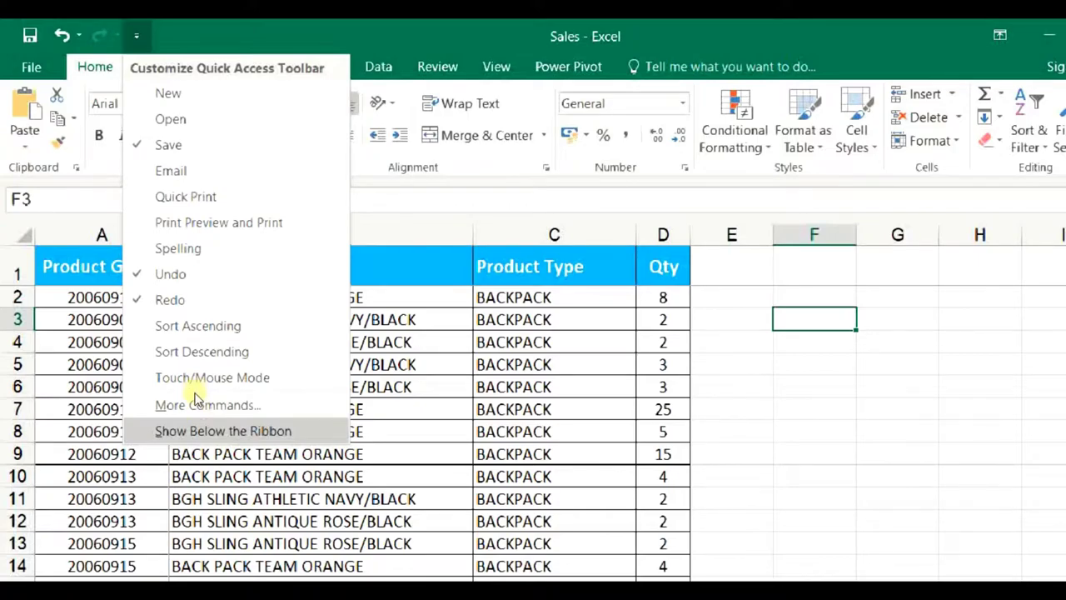
pyautogui.click(194, 425)
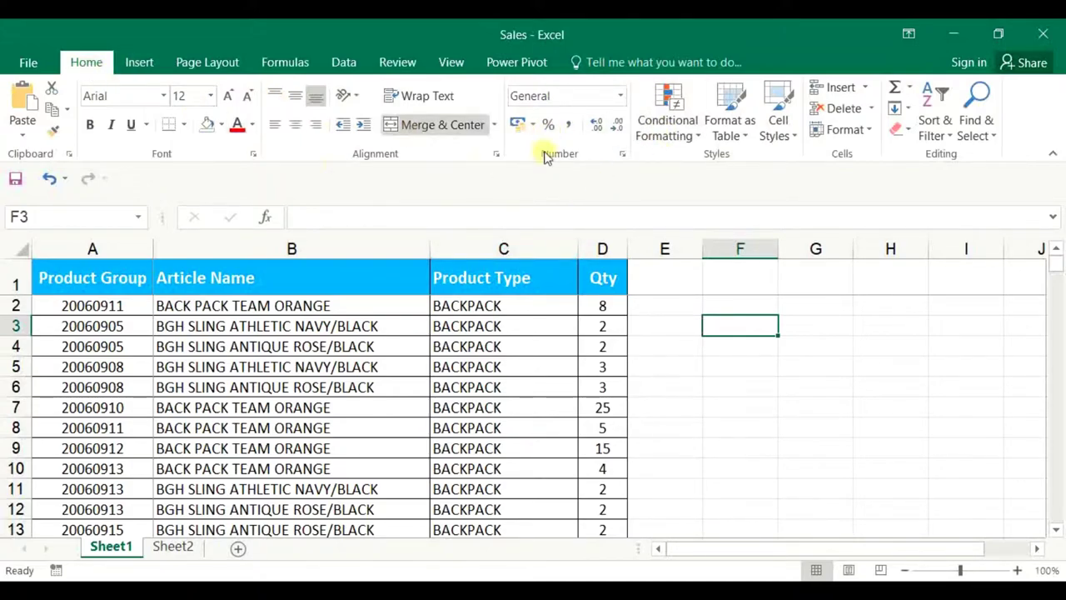
# - Add Insert Sheet Rows from the Home Insert dropdown to the Quick Access Toolbar
pyautogui.click(866, 89)
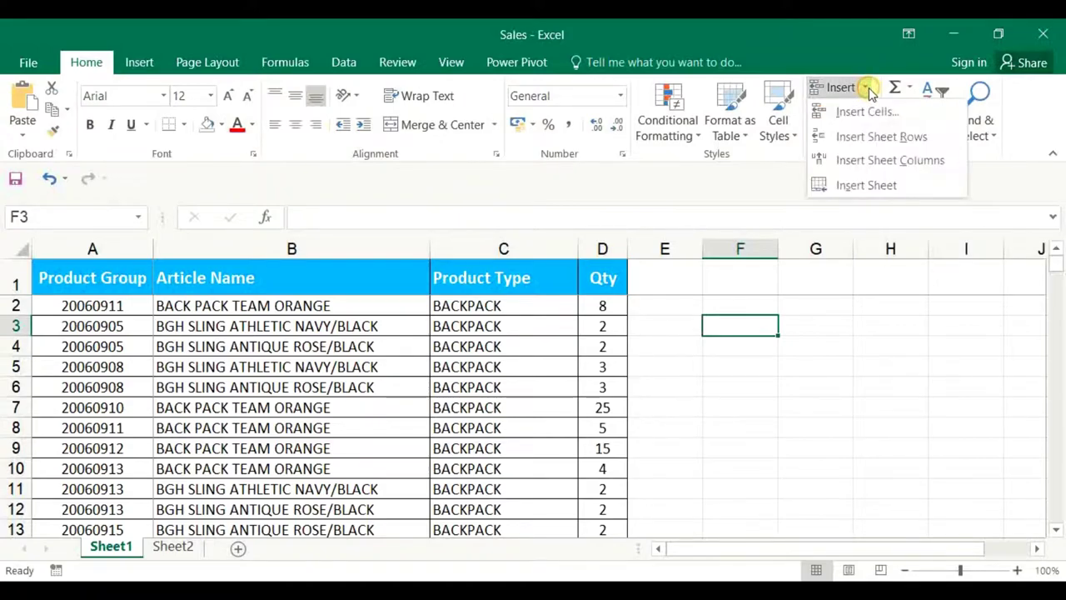
pyautogui.rightClick(884, 140)
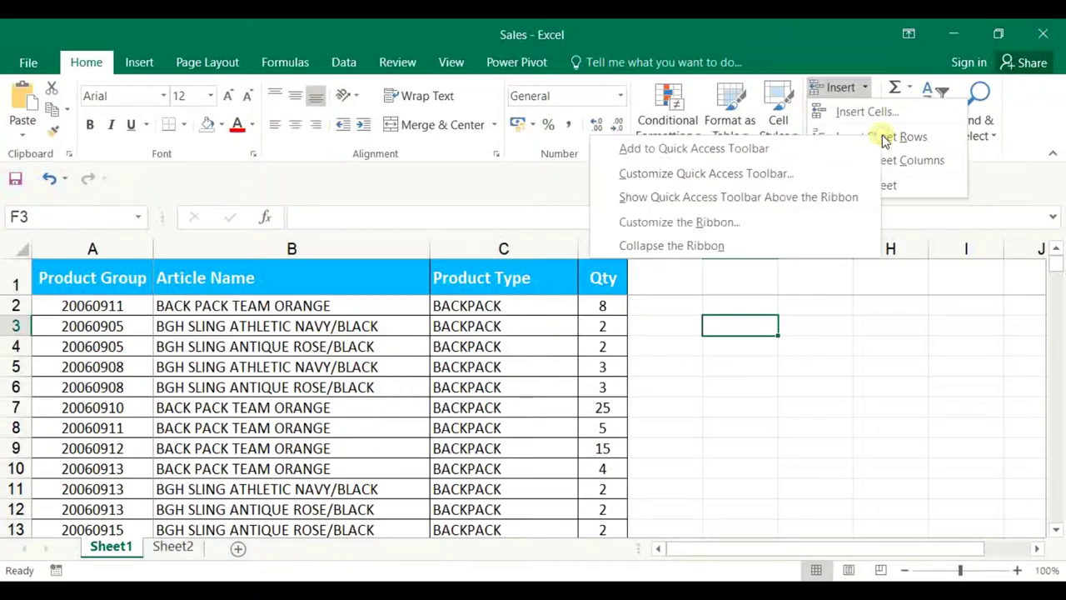
pyautogui.click(752, 154)
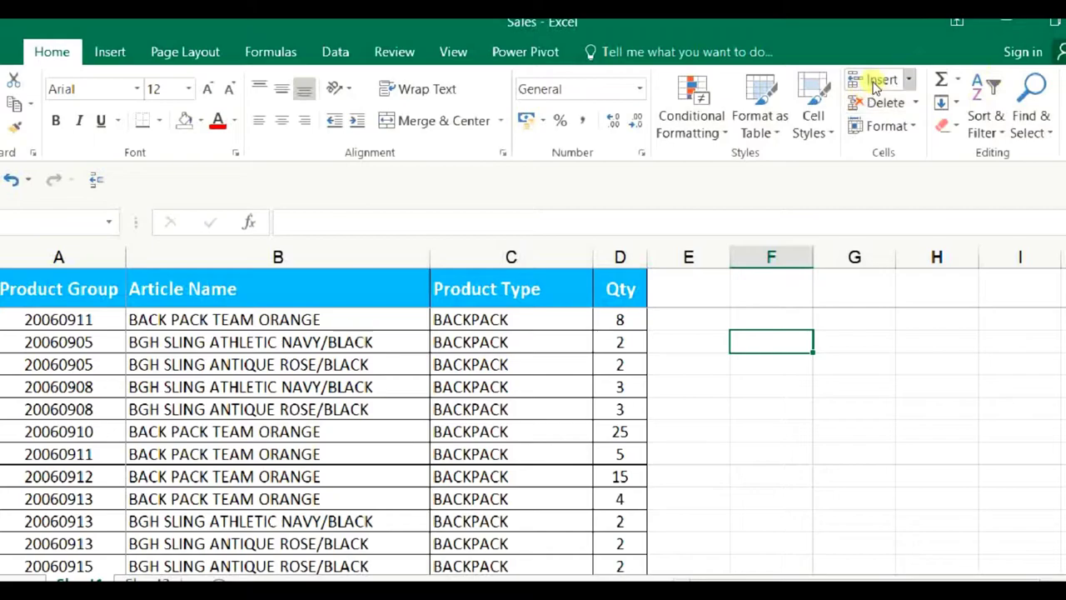
# - Add Insert Sheet Columns from the Insert dropdown to the toolbar, then select cell B3
pyautogui.click(867, 83)
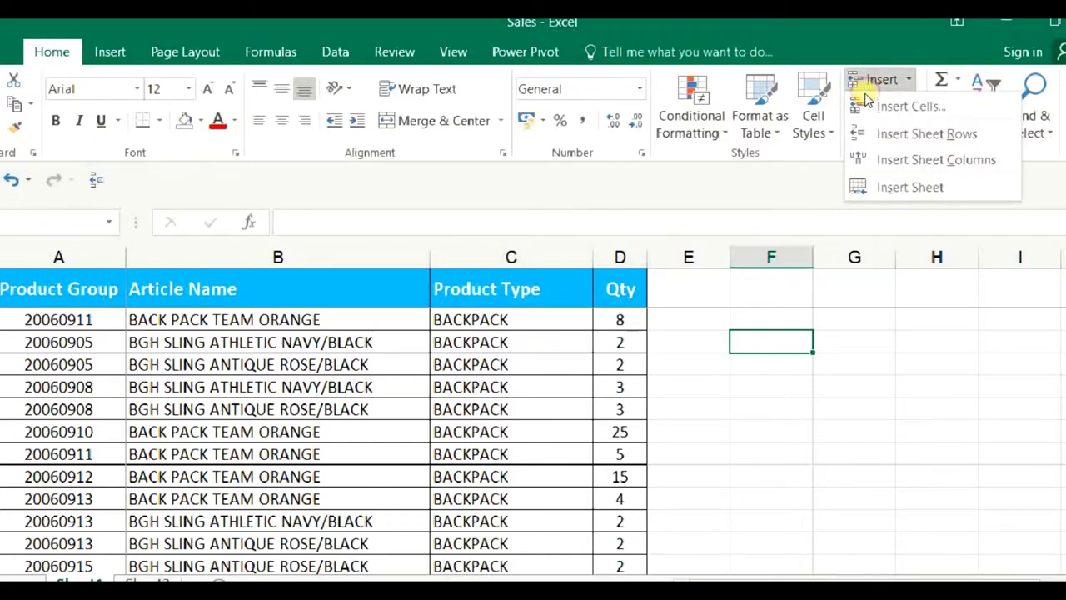
pyautogui.rightClick(877, 165)
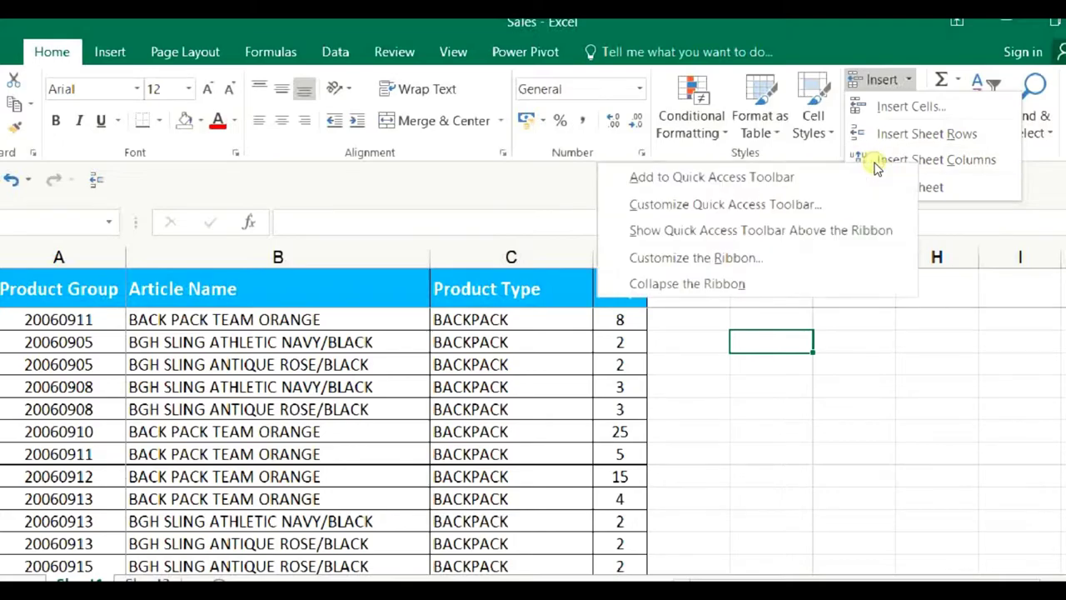
pyautogui.click(712, 178)
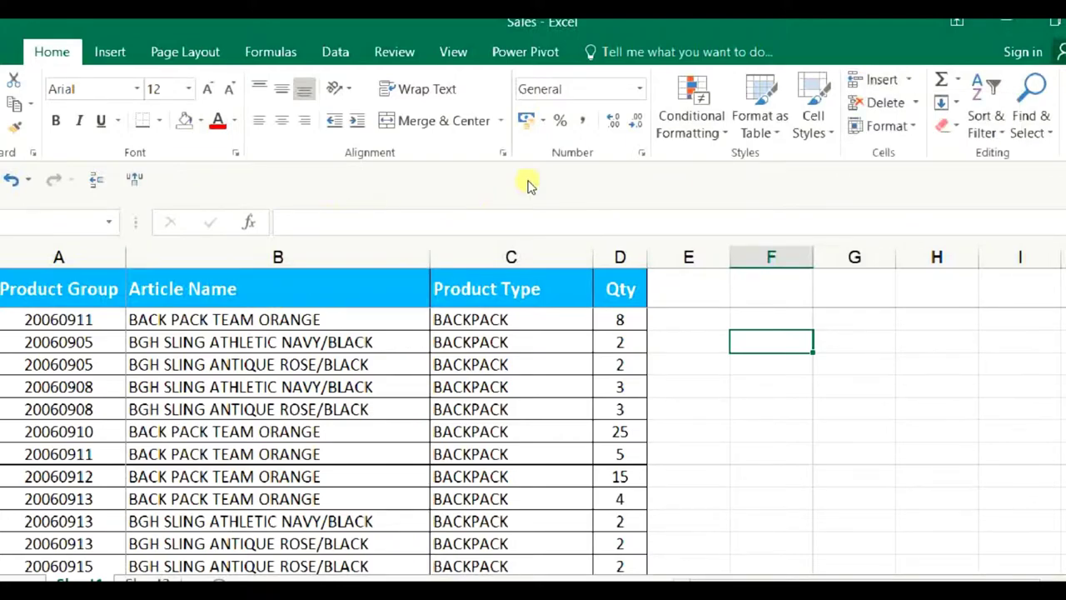
pyautogui.press('Left')
pyautogui.press('Left')
pyautogui.press('Left')
pyautogui.press('Left')
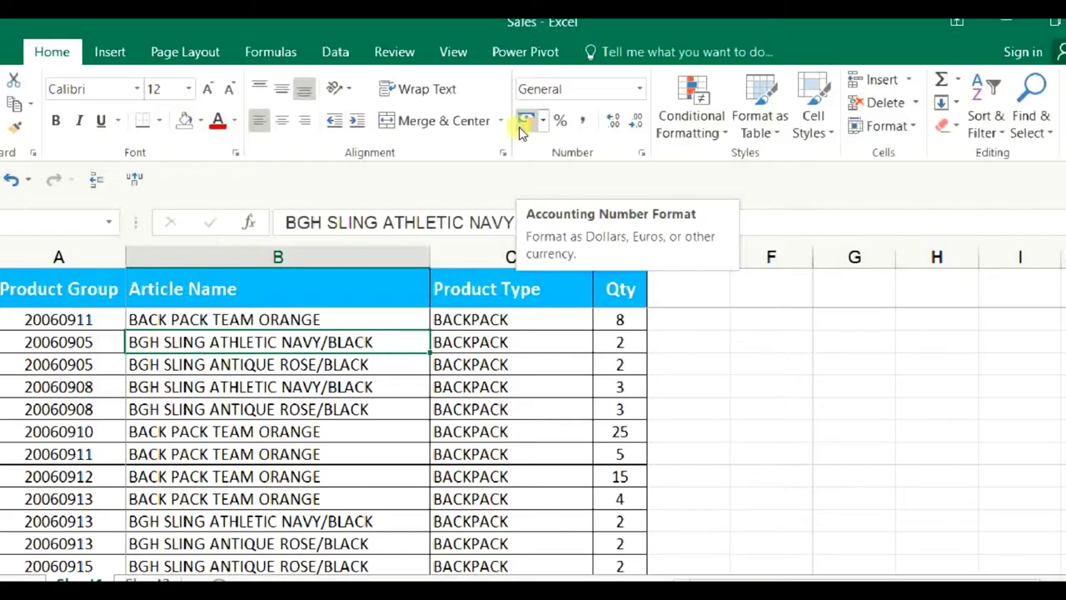
# - Add Delete Sheet Rows and Delete Sheet Columns from the Delete dropdown to the toolbar
pyautogui.click(879, 111)
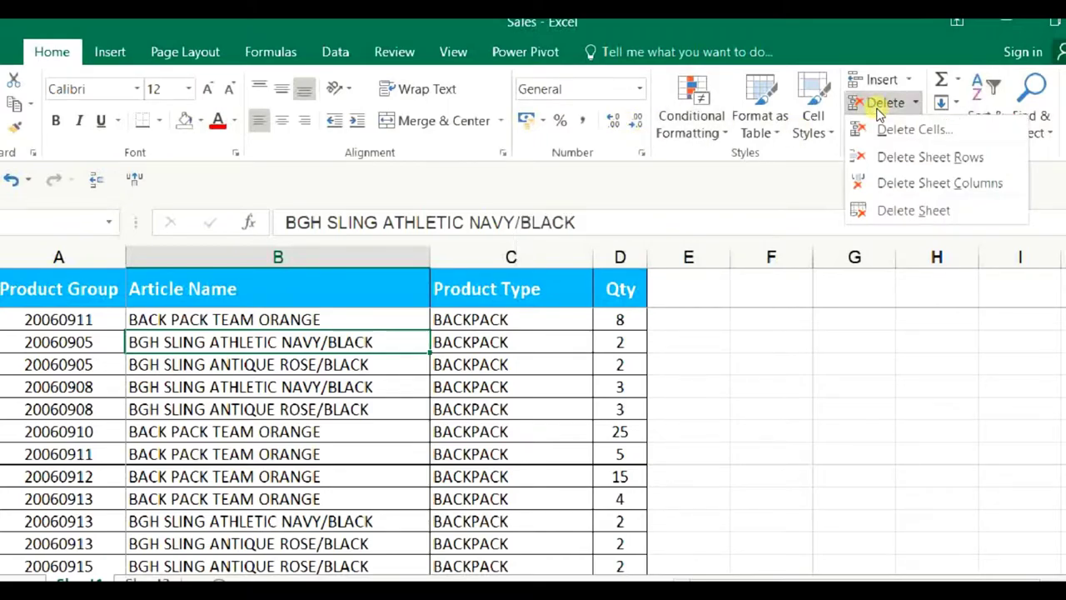
pyautogui.rightClick(876, 160)
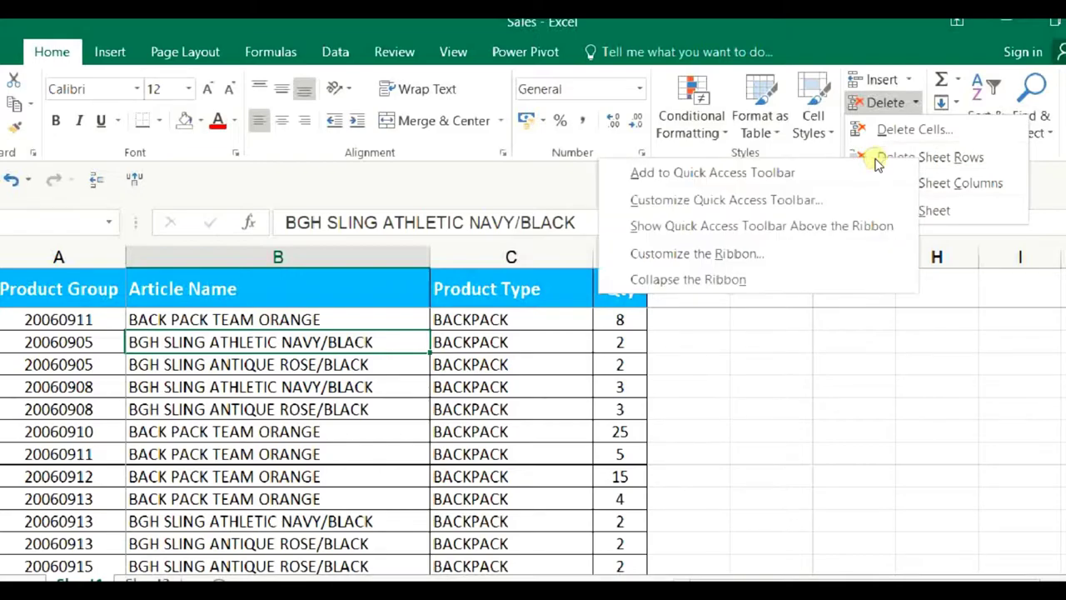
pyautogui.click(790, 177)
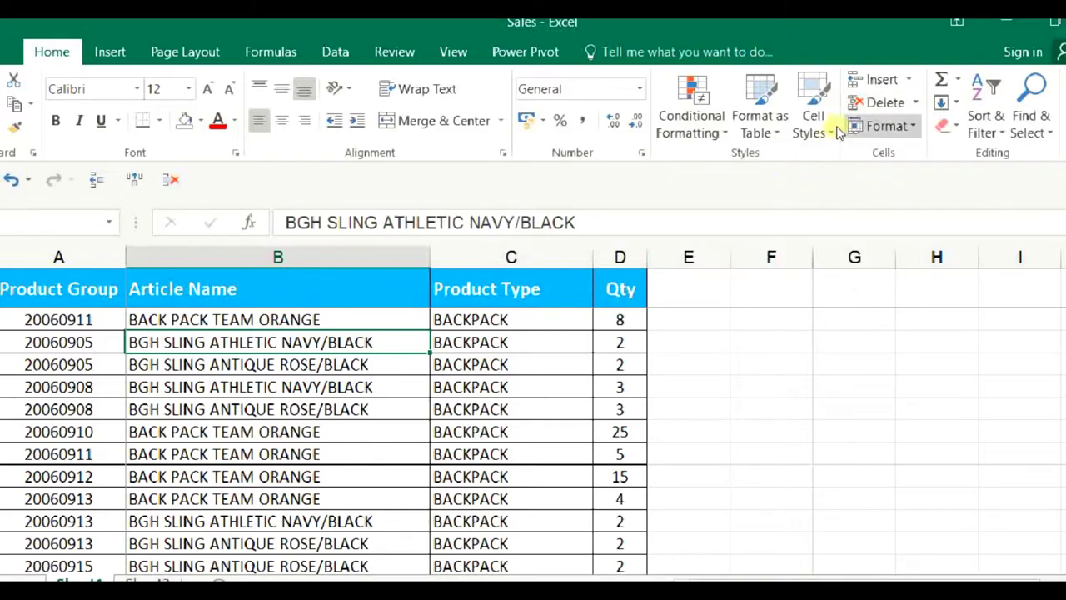
pyautogui.click(876, 108)
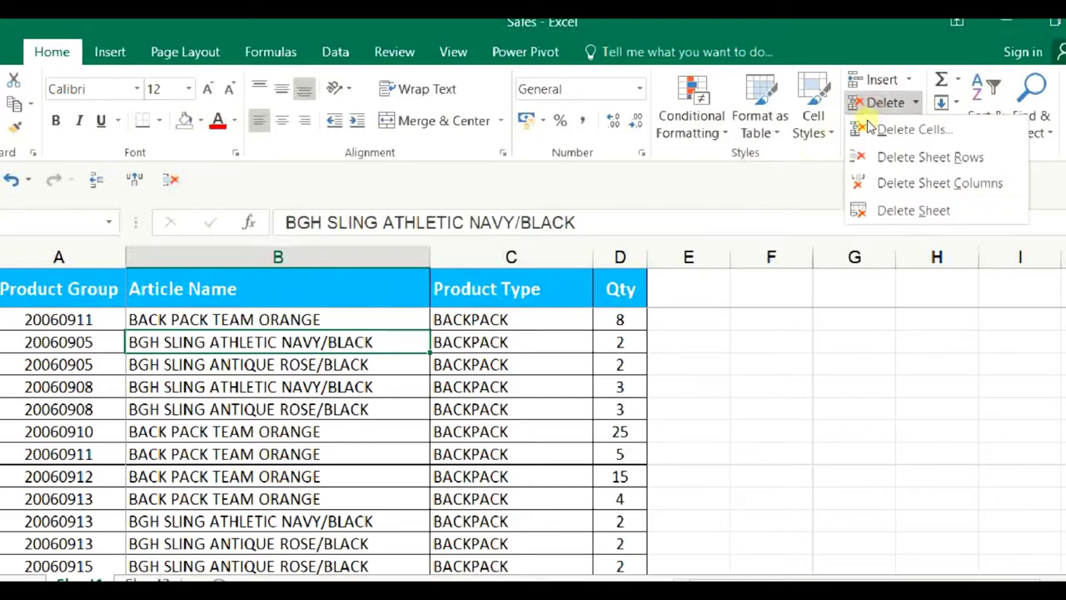
pyautogui.rightClick(890, 185)
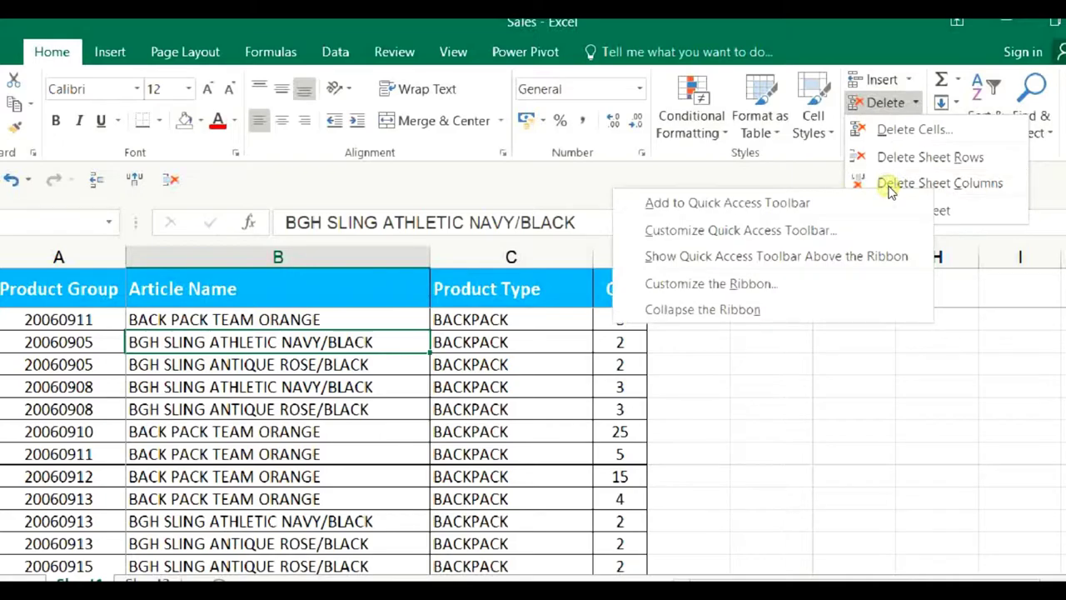
pyautogui.click(780, 202)
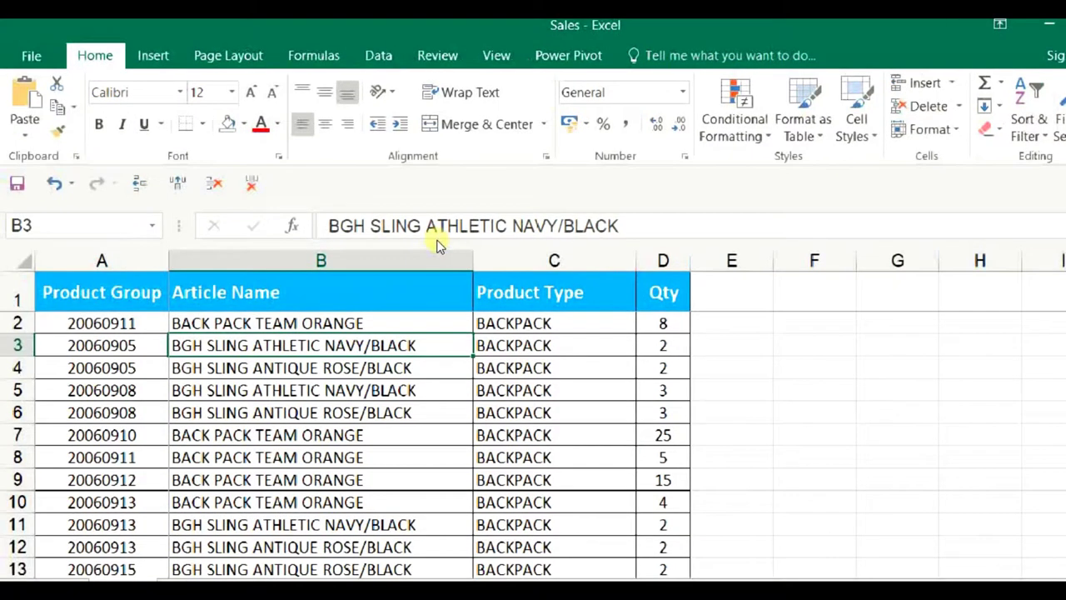
pyautogui.press('alt')
pyautogui.press('alt')
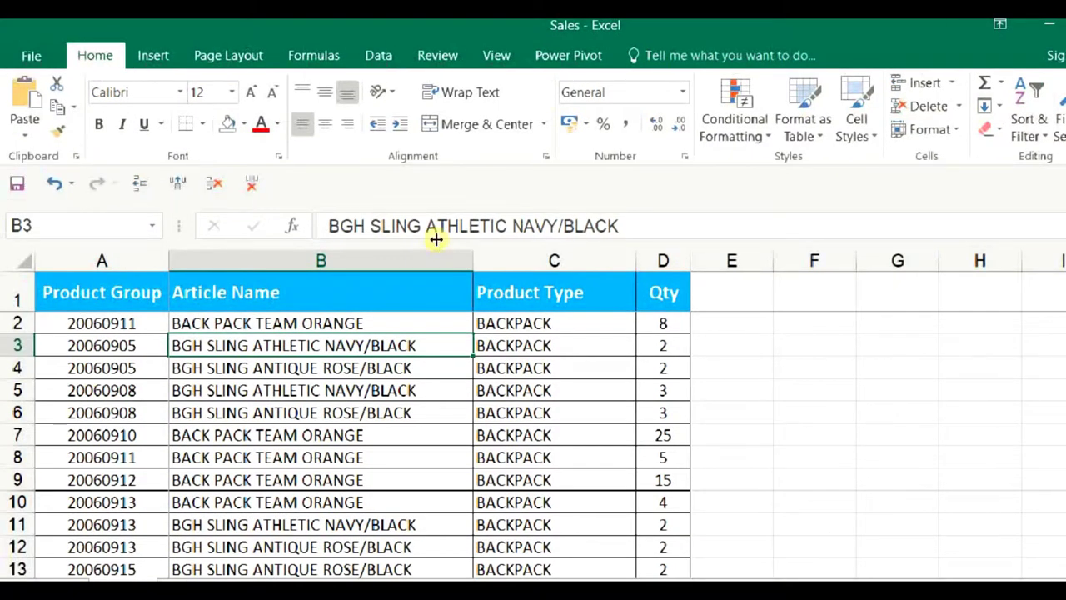
# - Add the Paste options gallery from the Paste dropdown to the Quick Access Toolbar
pyautogui.click(22, 138)
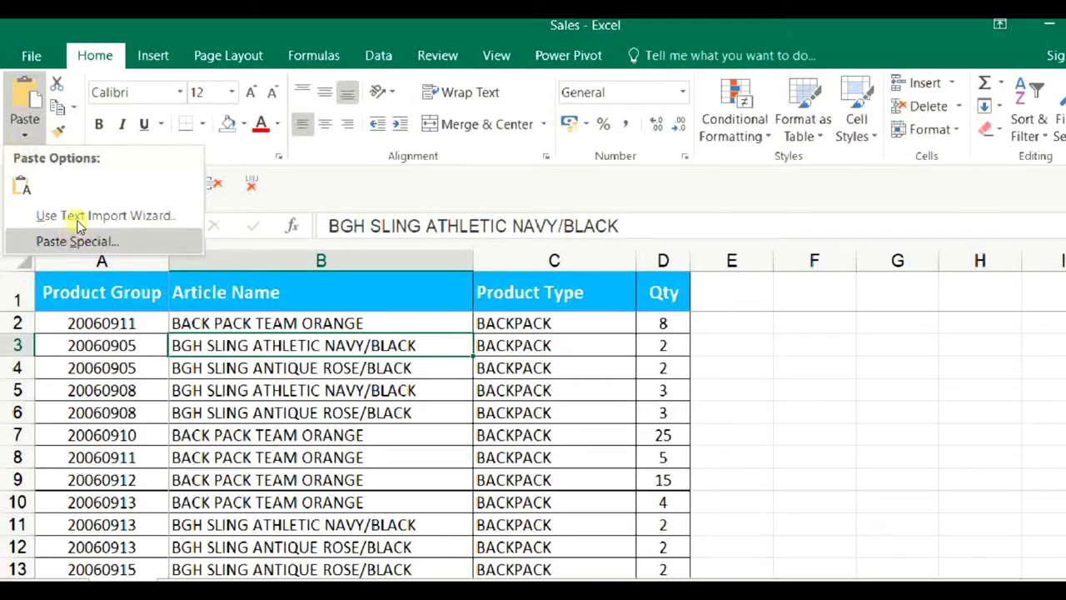
pyautogui.rightClick(15, 178)
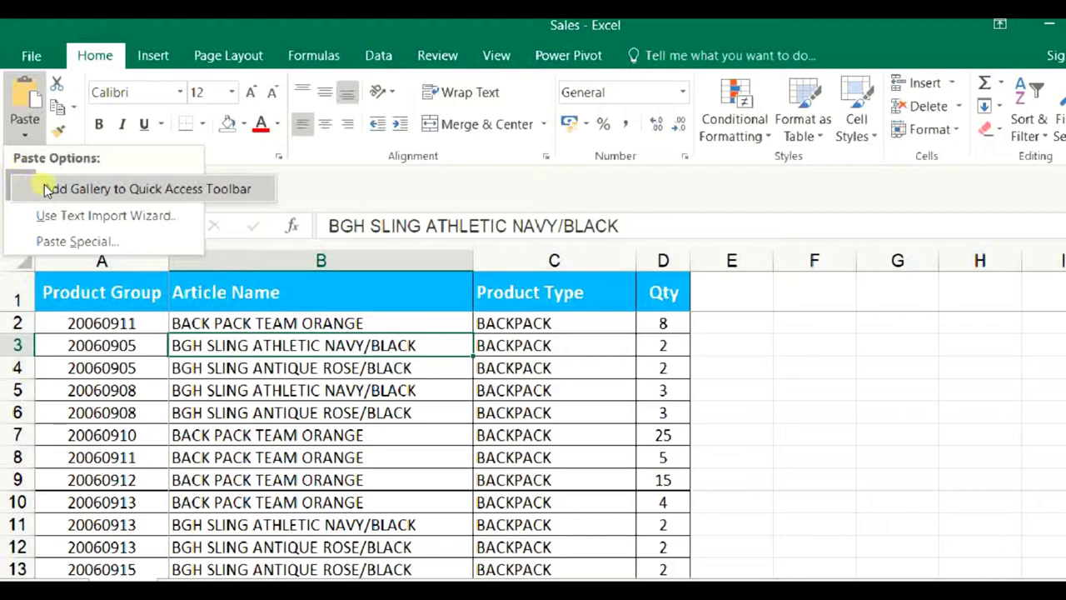
pyautogui.click(46, 189)
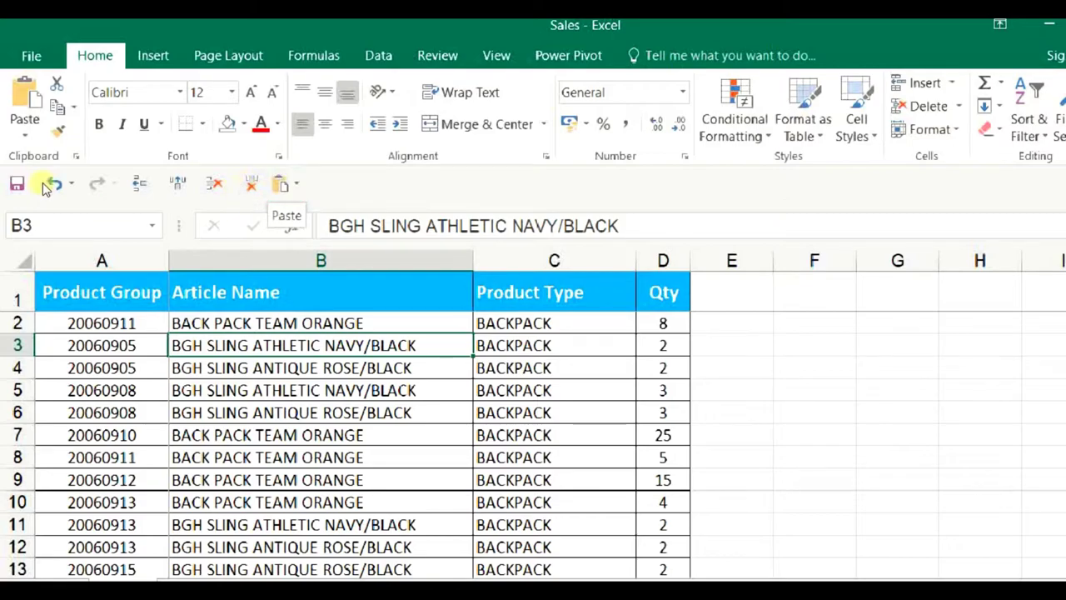
pyautogui.press('alt')
pyautogui.press('Escape')
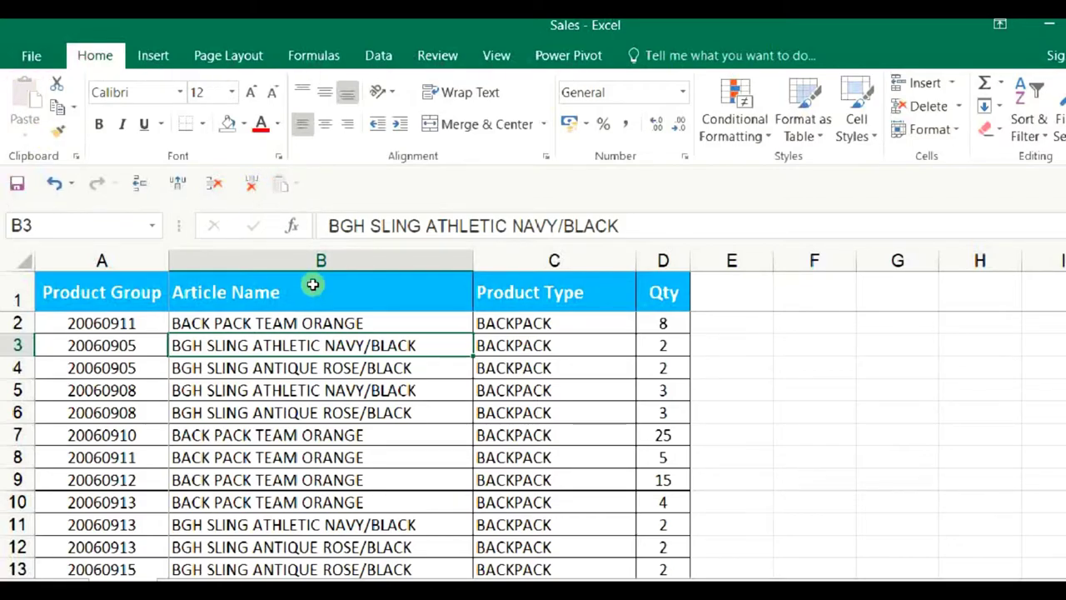
# - Add Format Painter and Wrap Text from the Home tab to the Quick Access Toolbar
pyautogui.rightClick(56, 132)
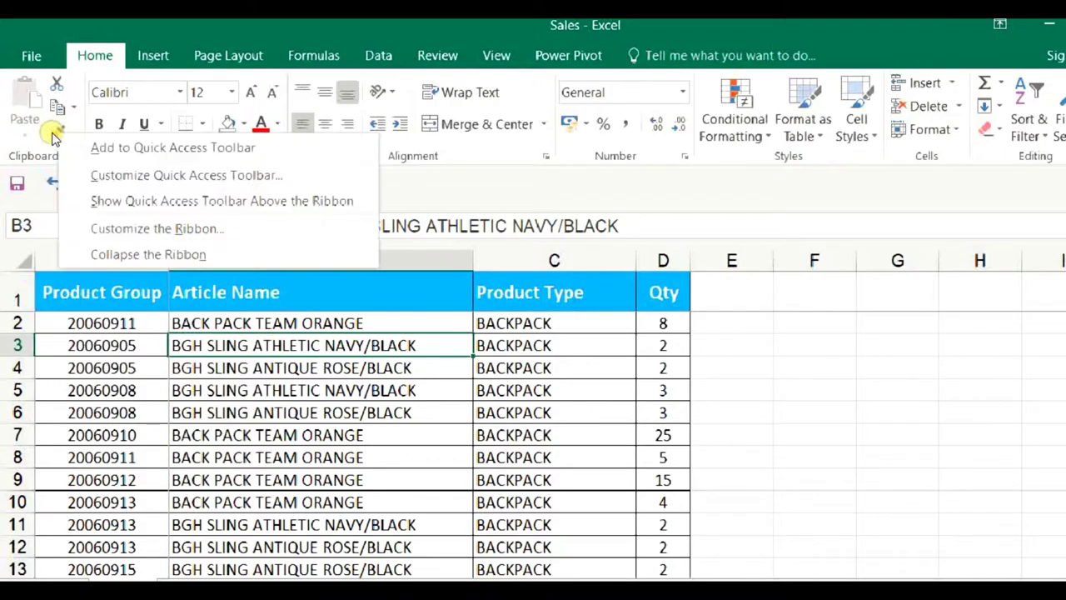
pyautogui.click(95, 147)
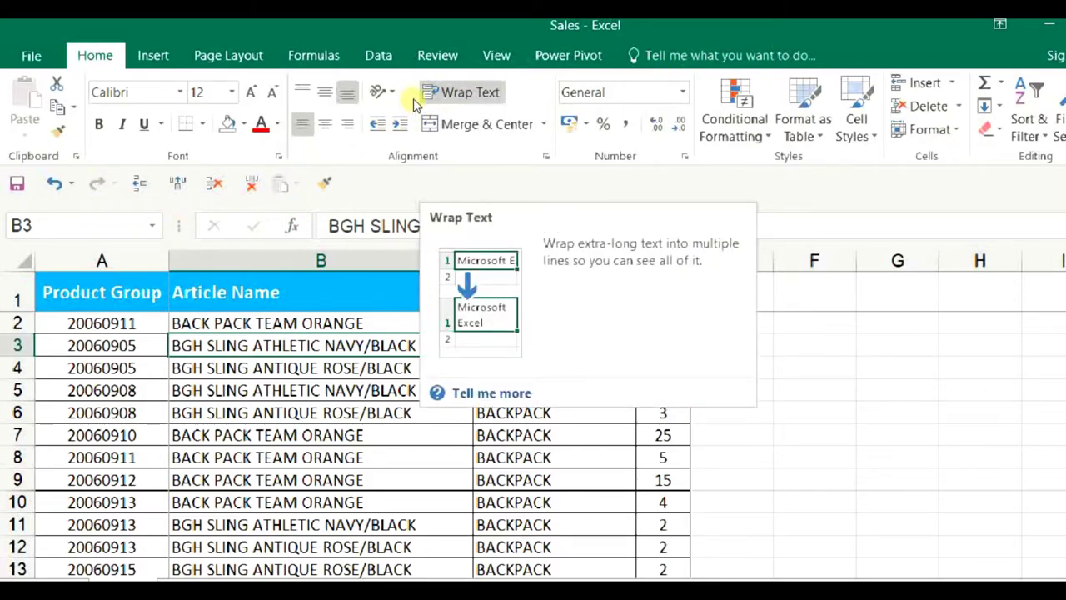
pyautogui.rightClick(454, 91)
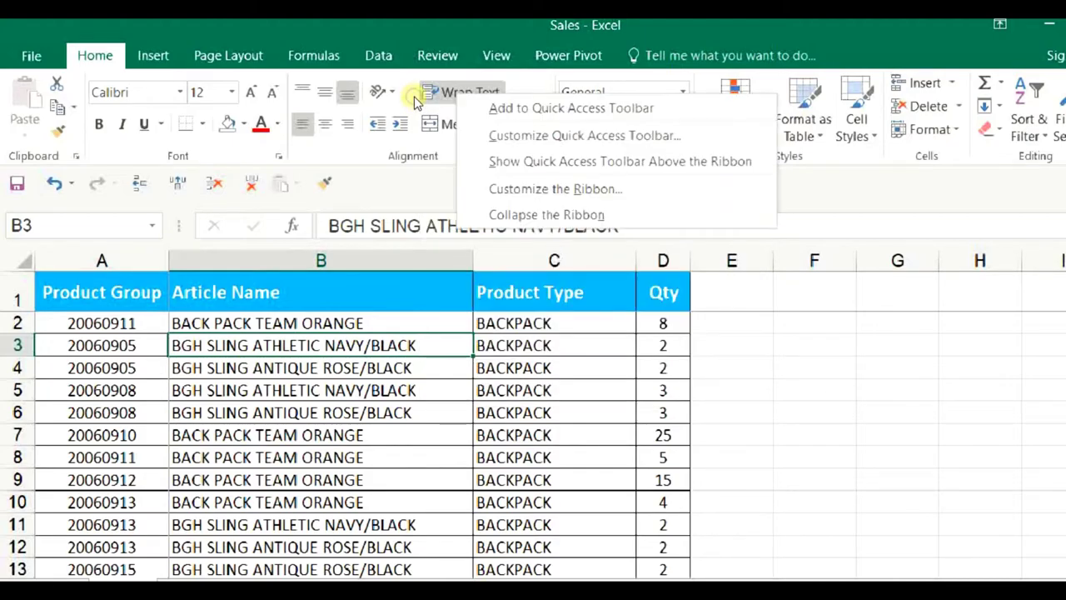
pyautogui.click(460, 111)
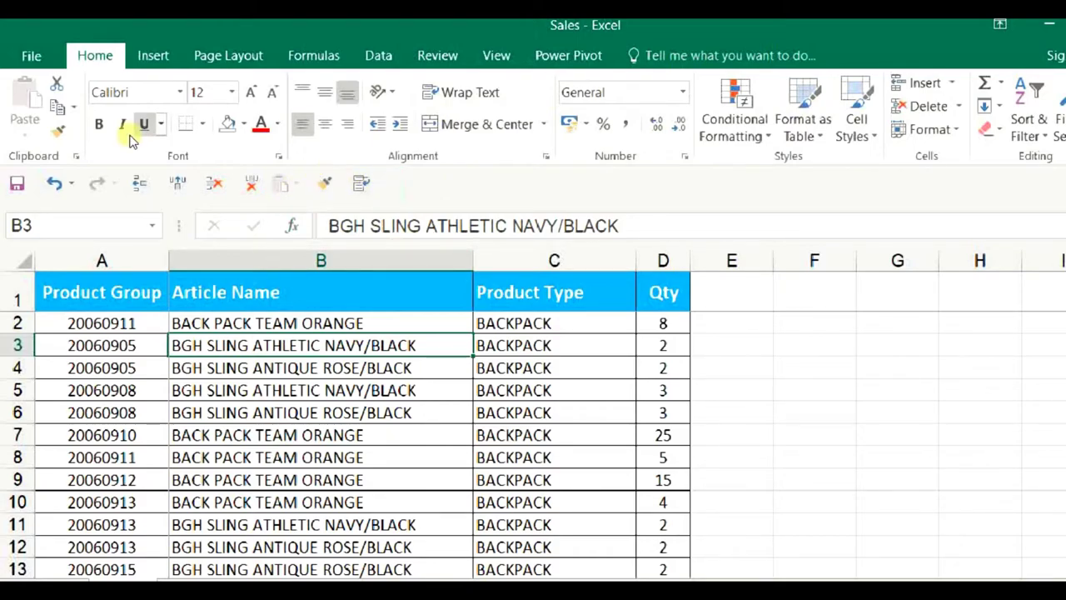
# - Open Excel Options at the Quick Access Toolbar page through More Commands
pyautogui.press('alt')
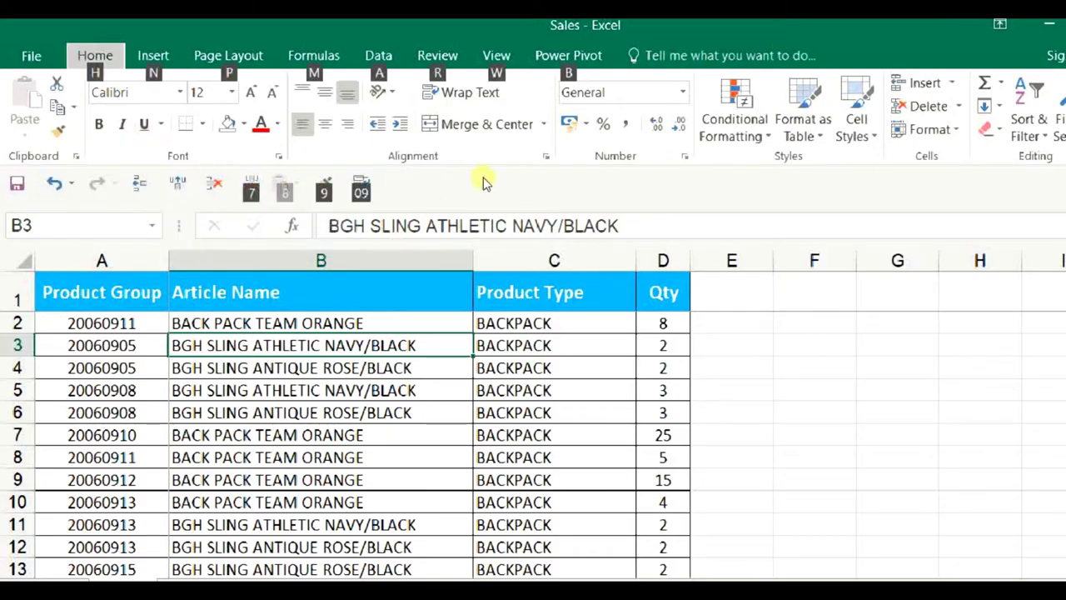
pyautogui.press('Escape')
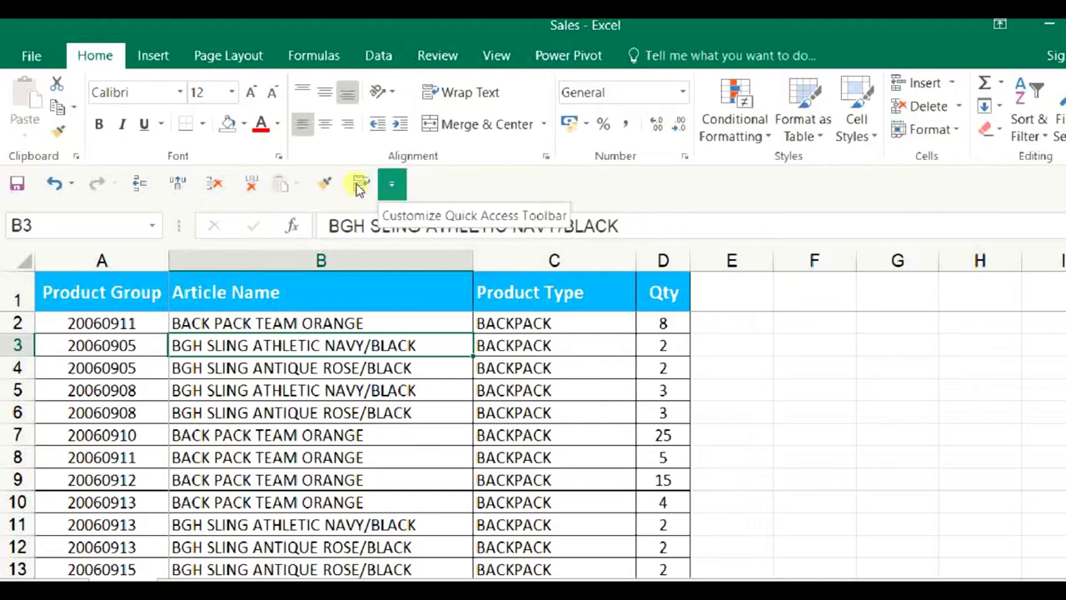
pyautogui.click(360, 185)
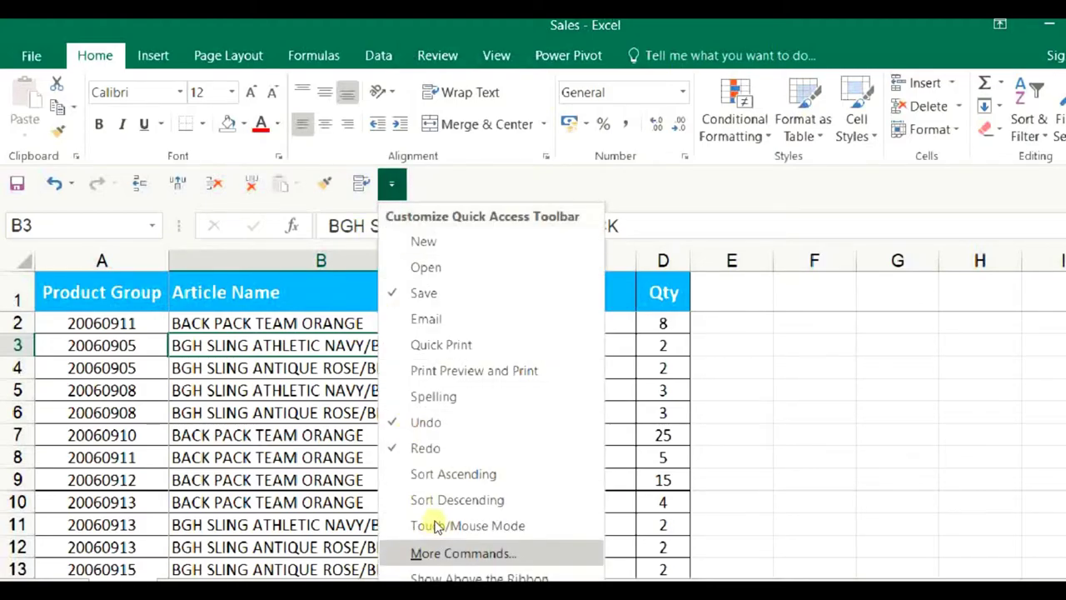
pyautogui.click(438, 551)
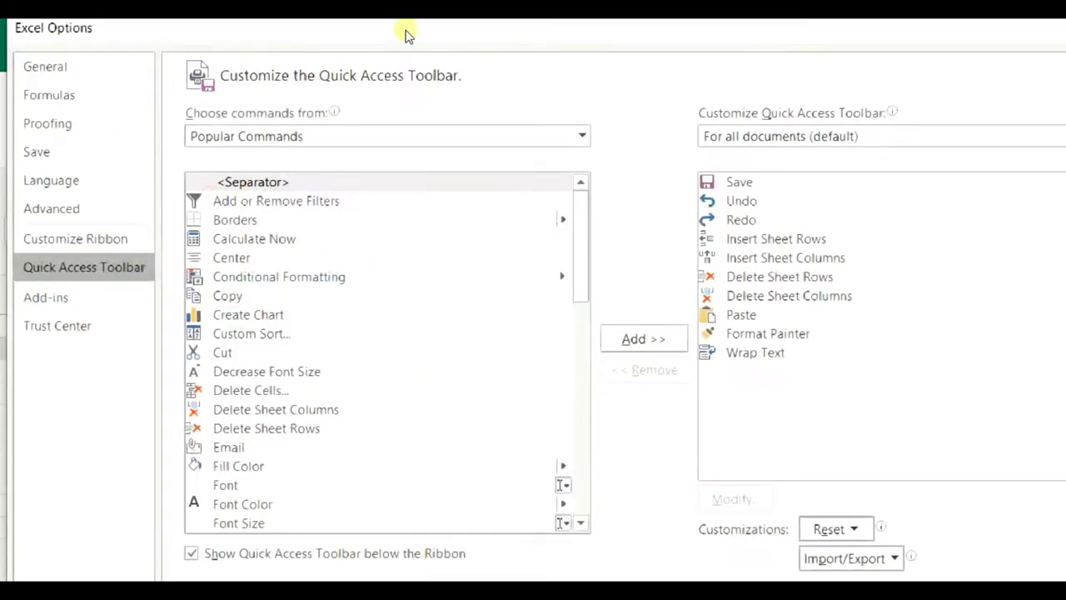
# - Switch 'Choose commands from' to All Commands in the Quick Access Toolbar settings
pyautogui.click(374, 138)
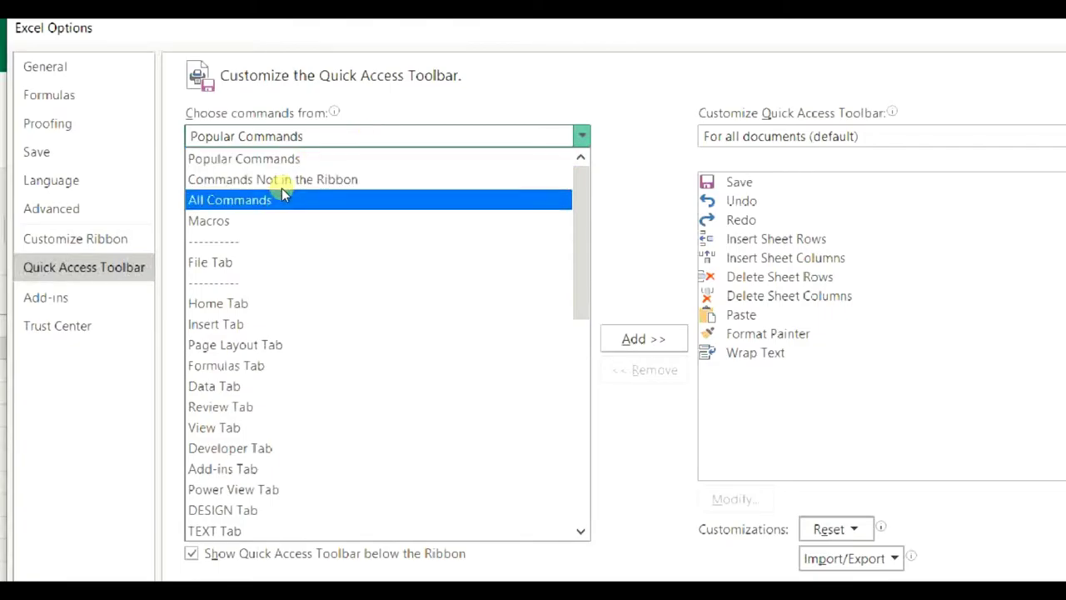
pyautogui.press('Escape')
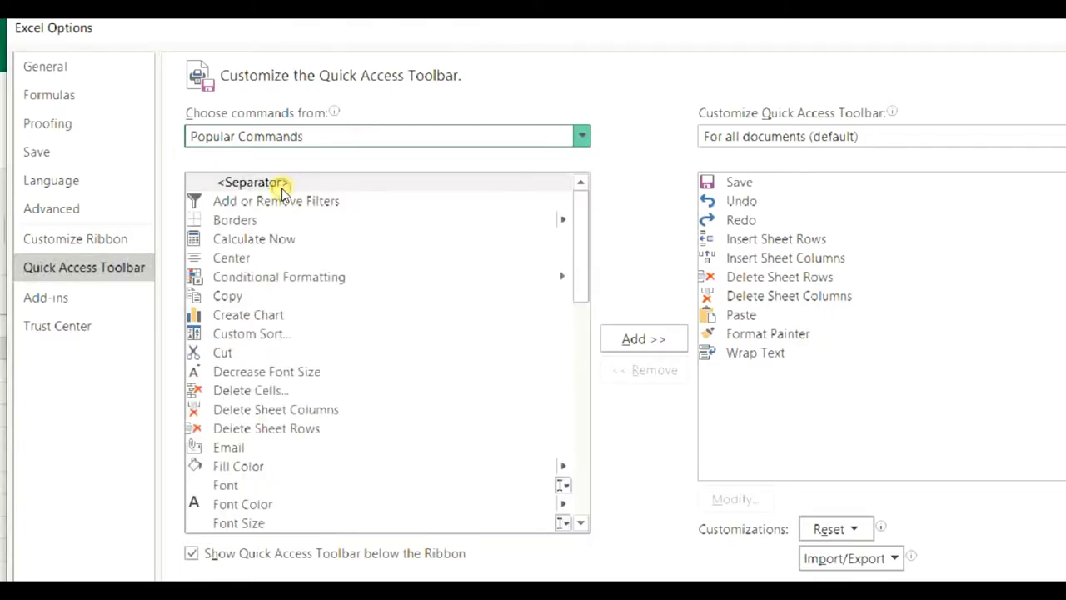
pyautogui.press('Down')
pyautogui.press('Down')
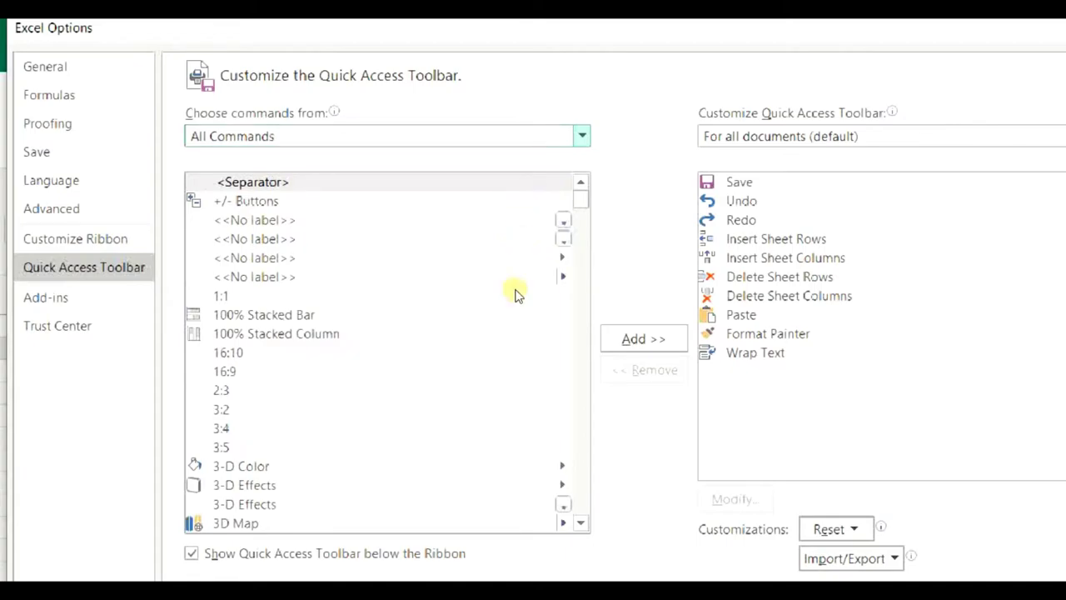
# - Find and select Select Visible Cells among the S entries of the All Commands list
pyautogui.click(268, 314)
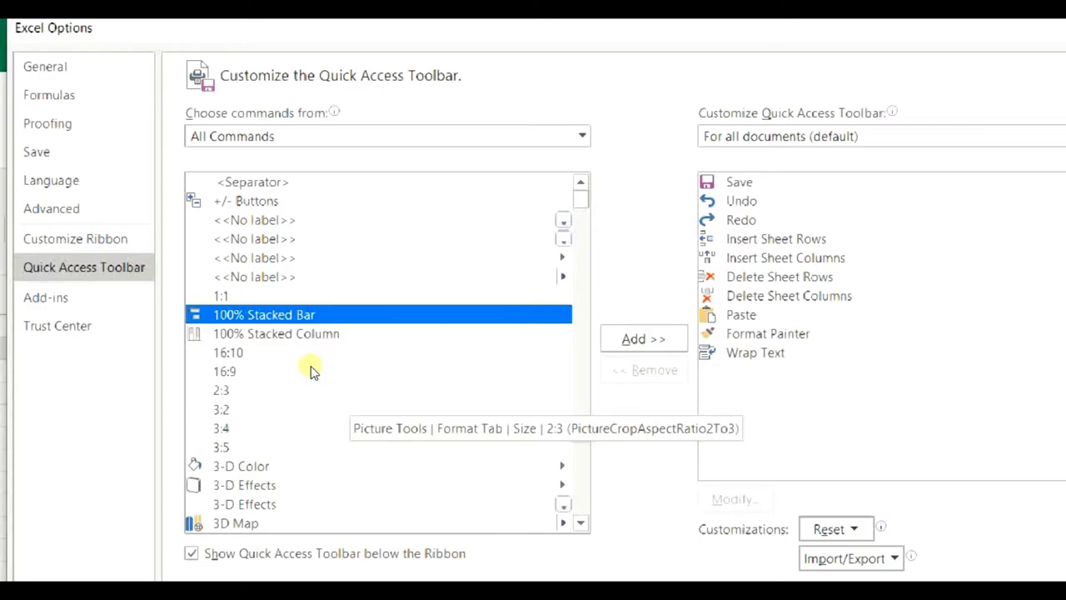
pyautogui.press('s')
pyautogui.scroll(-5, 304, 328)
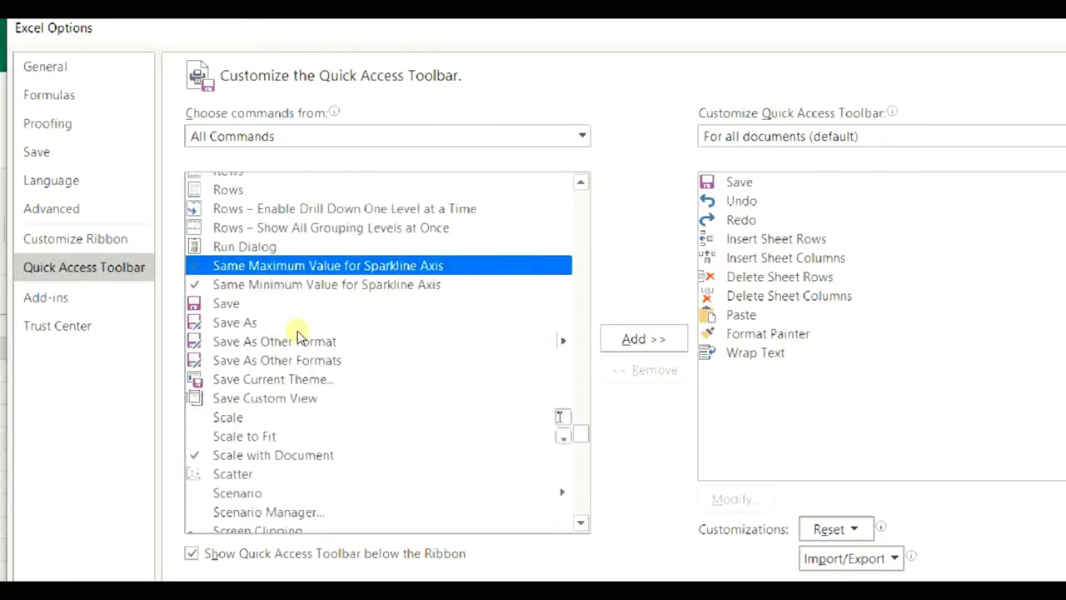
pyautogui.scroll(-5, 297, 330)
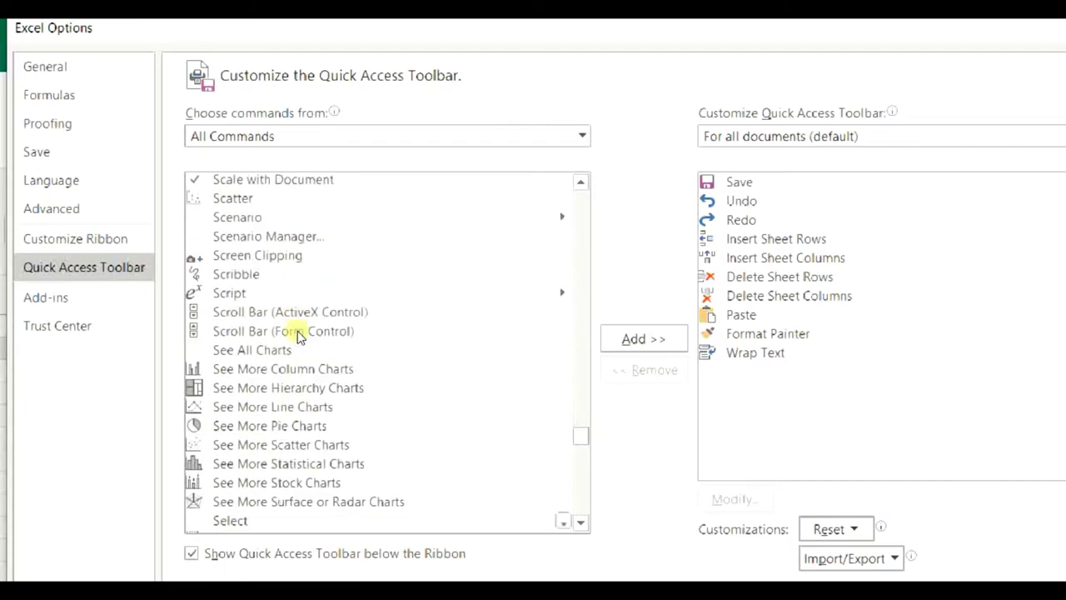
pyautogui.scroll(-4, 300, 333)
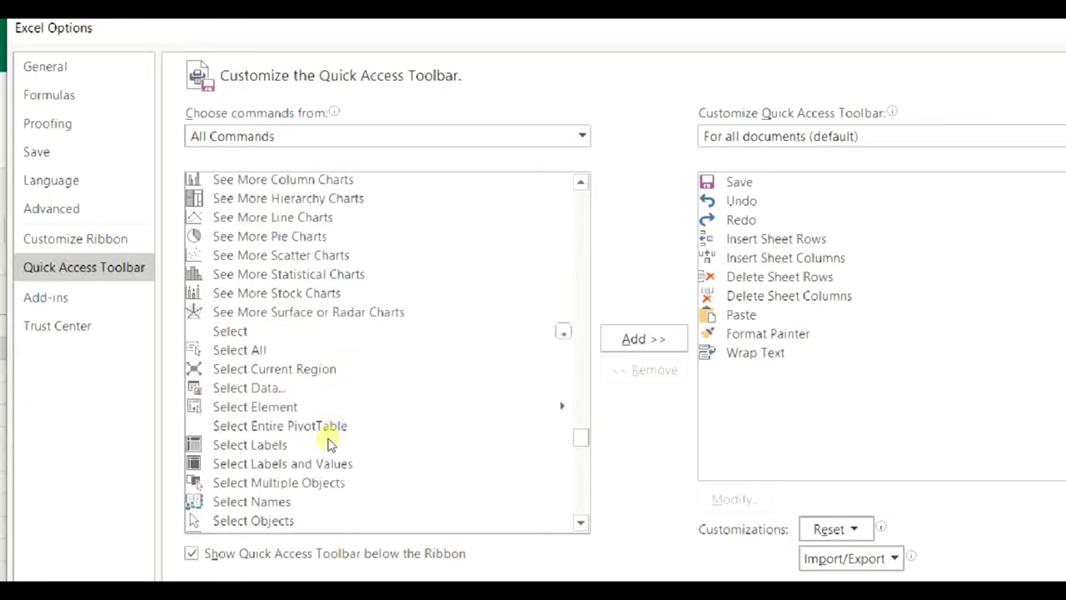
pyautogui.scroll(-2, 287, 385)
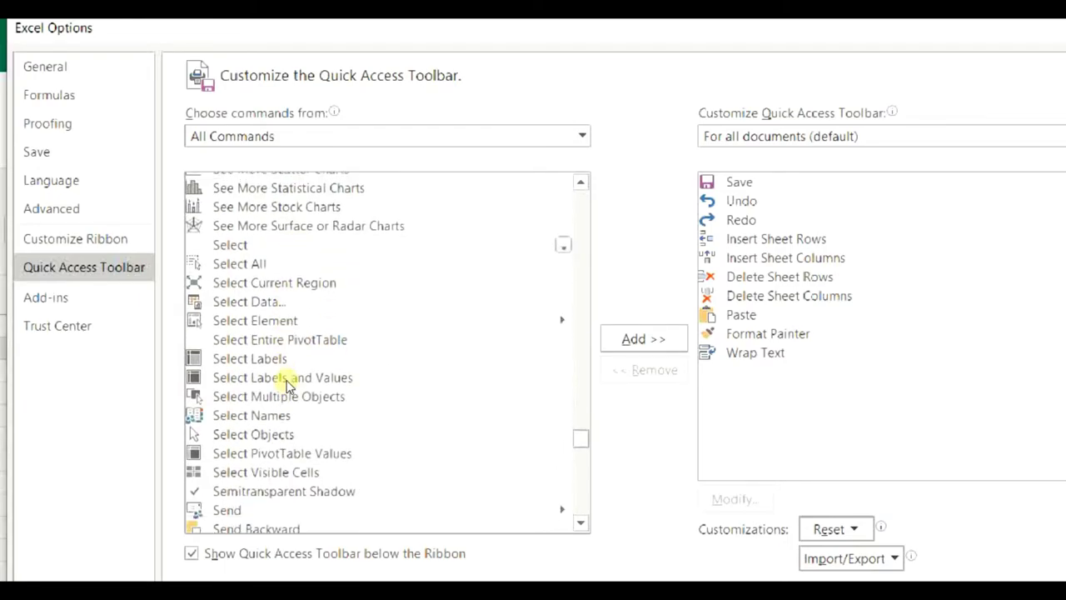
pyautogui.scroll(-2, 287, 385)
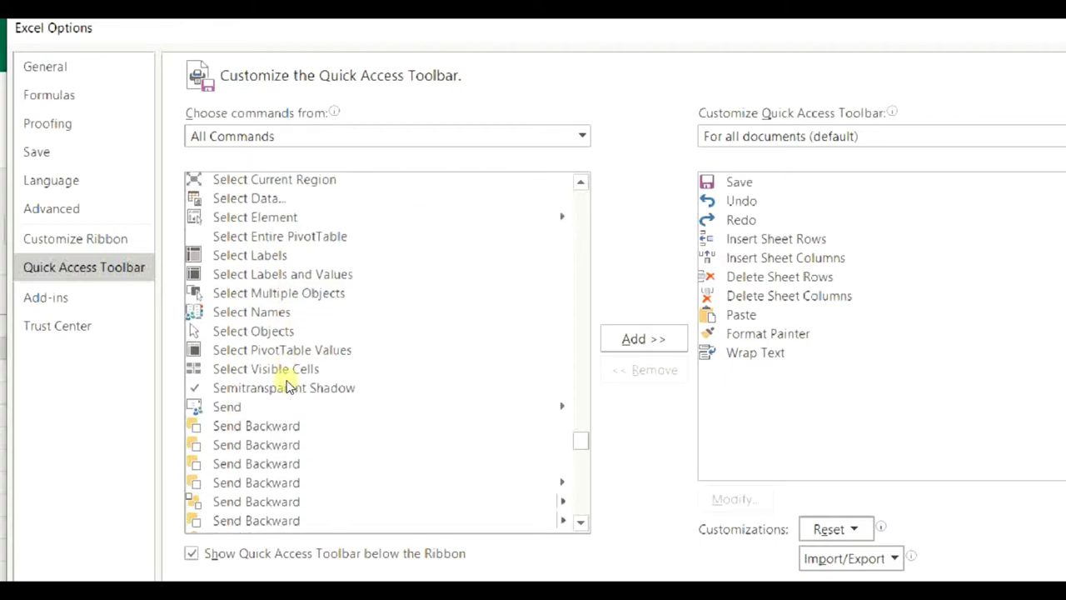
pyautogui.click(264, 361)
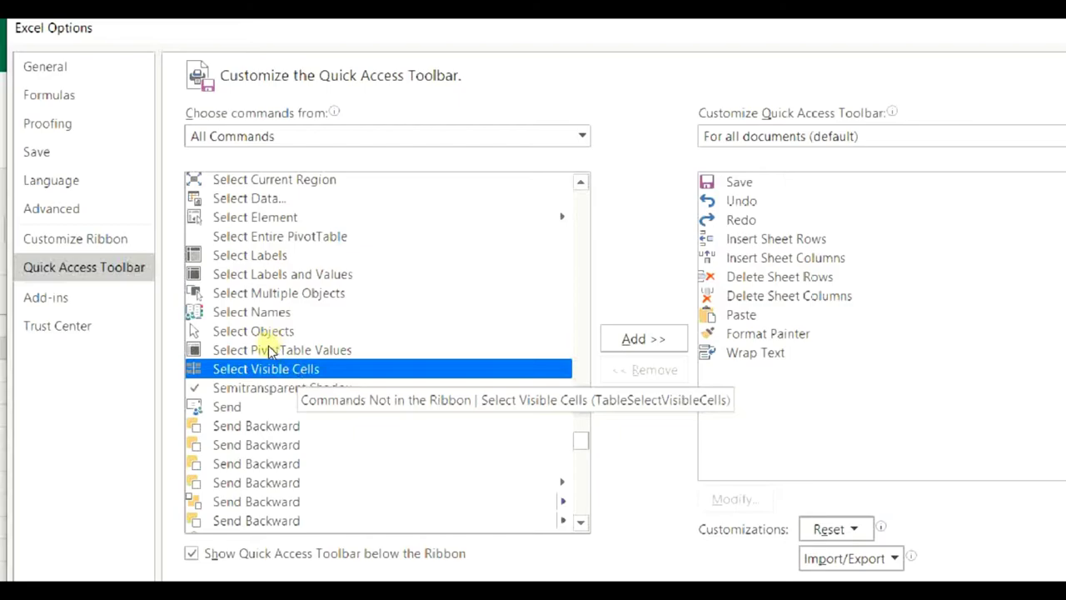
pyautogui.hotkey('alt', 'a')
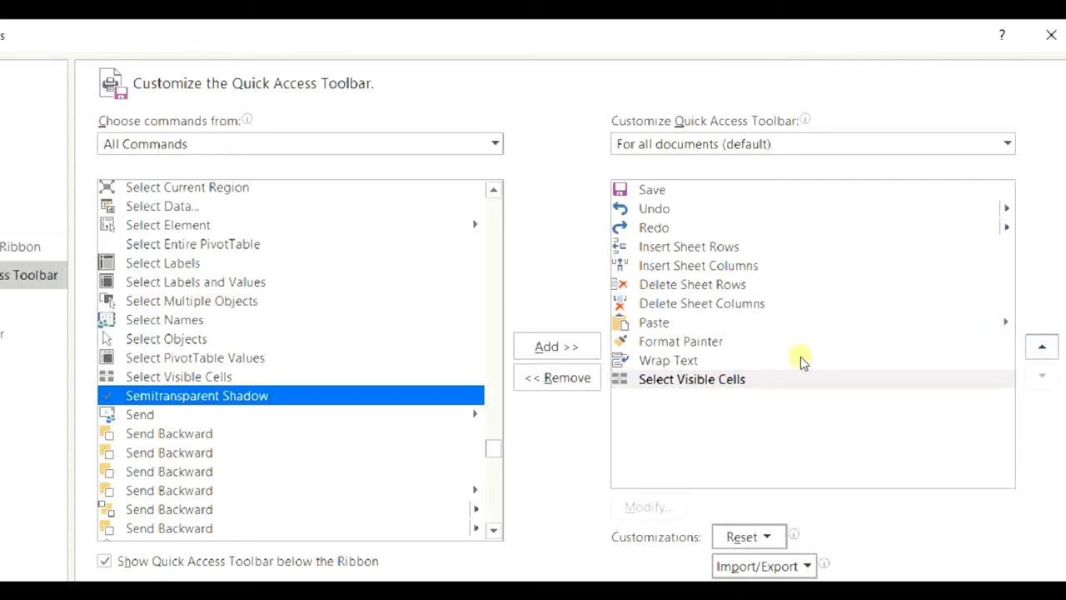
pyautogui.press('Tab')
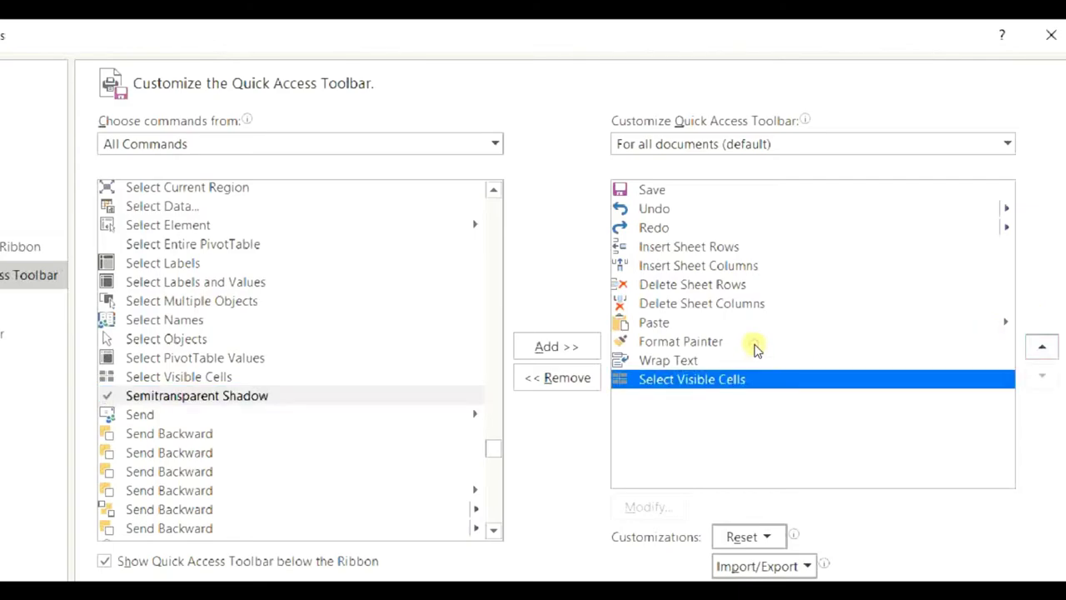
# - Move Select Visible Cells up and back down so it stays last in the toolbar
pyautogui.click(1026, 329)
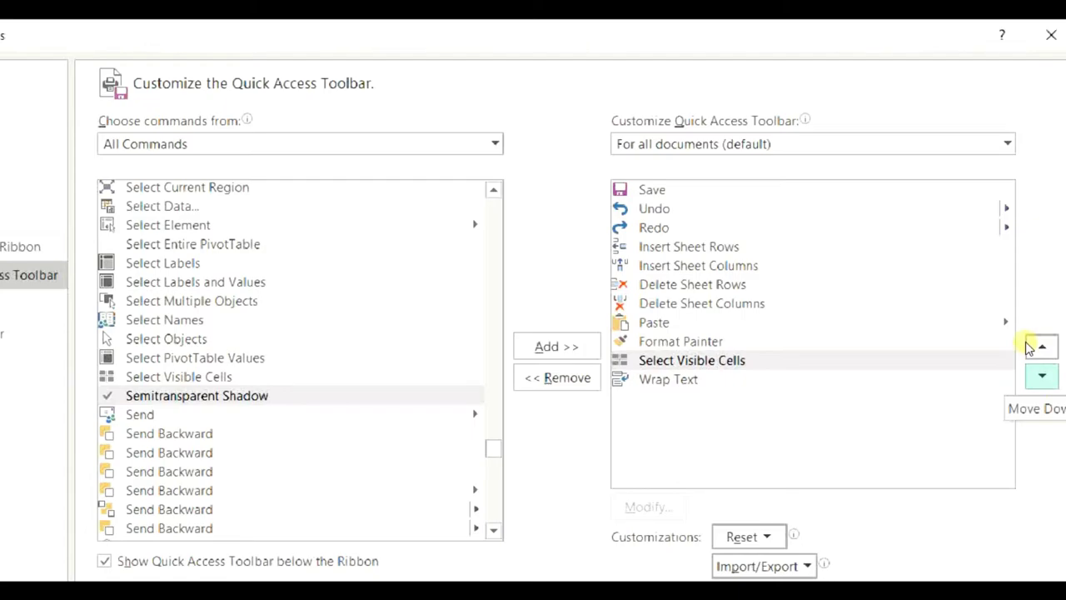
pyautogui.click(1041, 376)
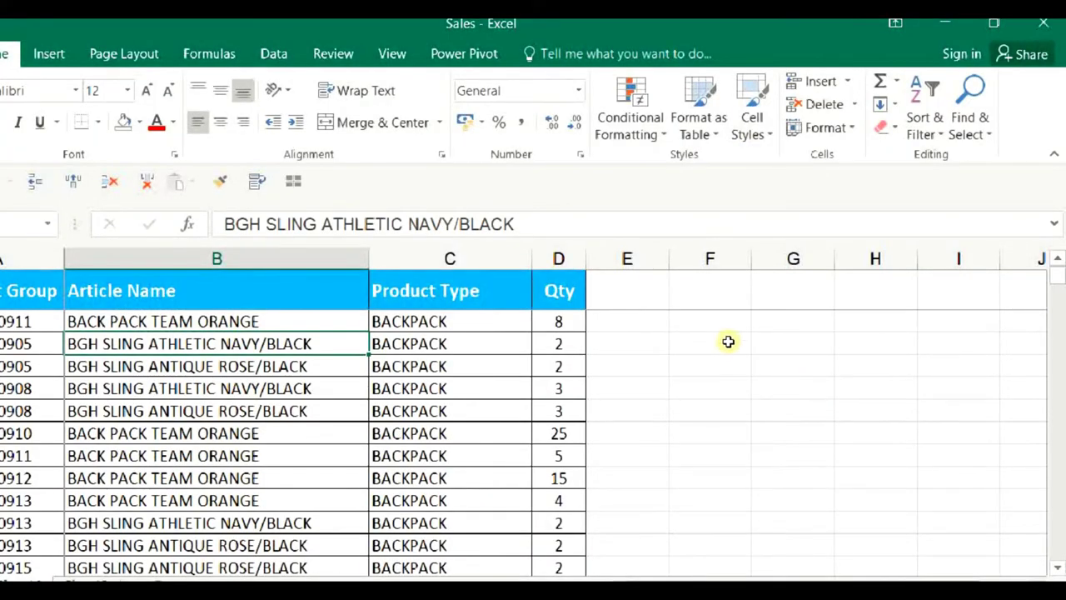
pyautogui.press('Up')
pyautogui.press('Up')
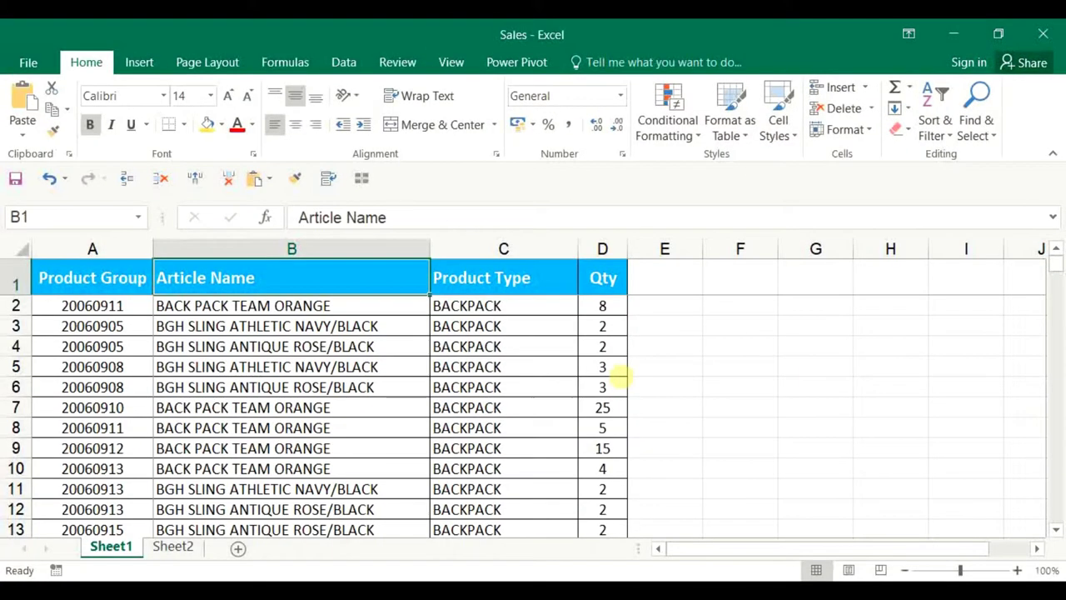
pyautogui.rightClick(293, 181)
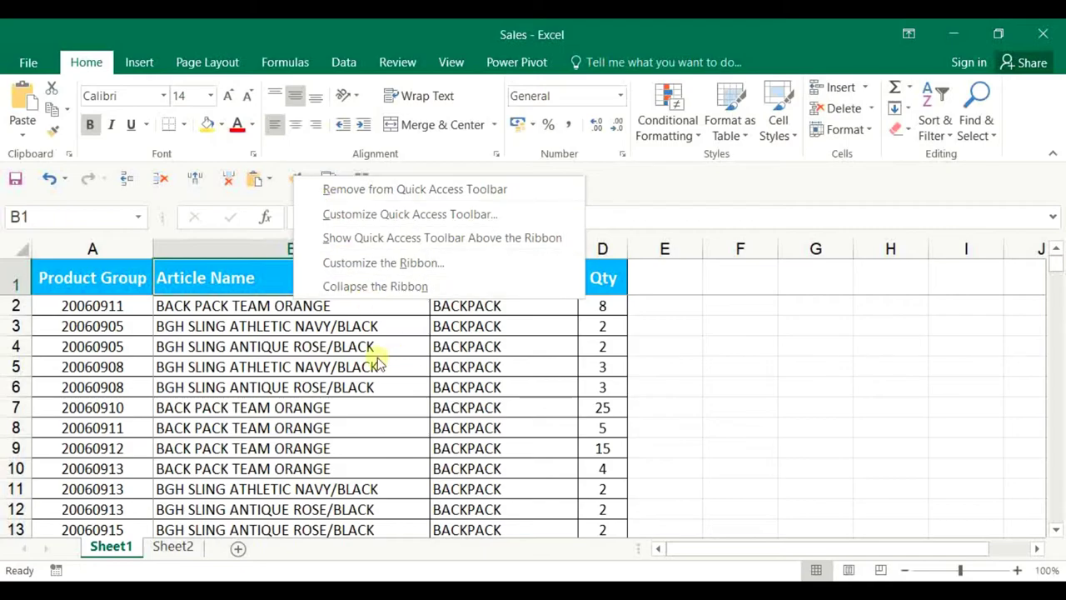
pyautogui.press('Escape')
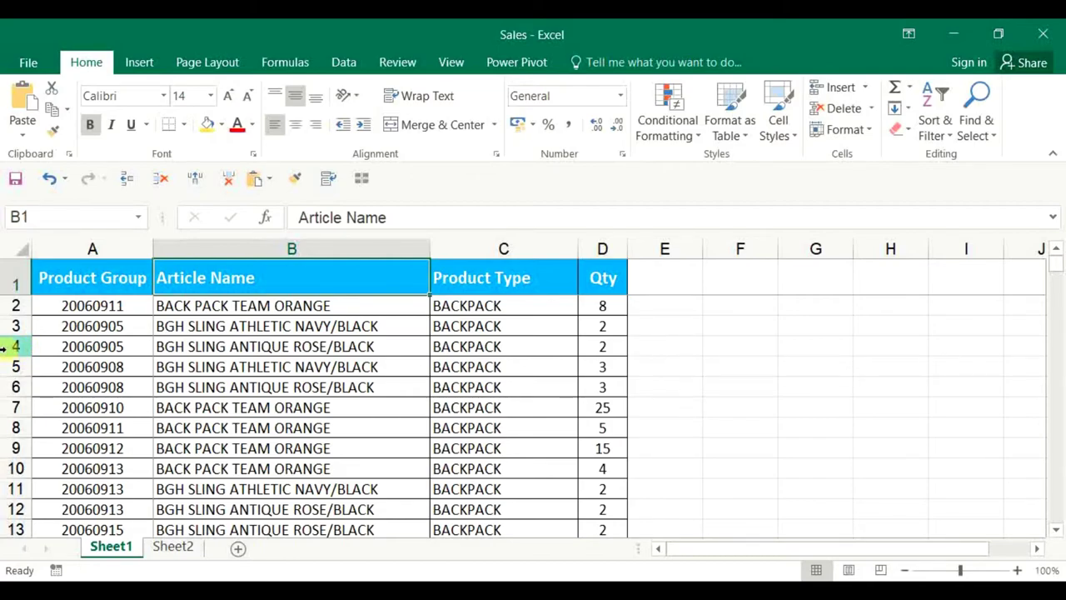
# - Fill row 4 yellow, then insert a blank row above it using the Alt+4 toolbar shortcut
pyautogui.click(10, 347)
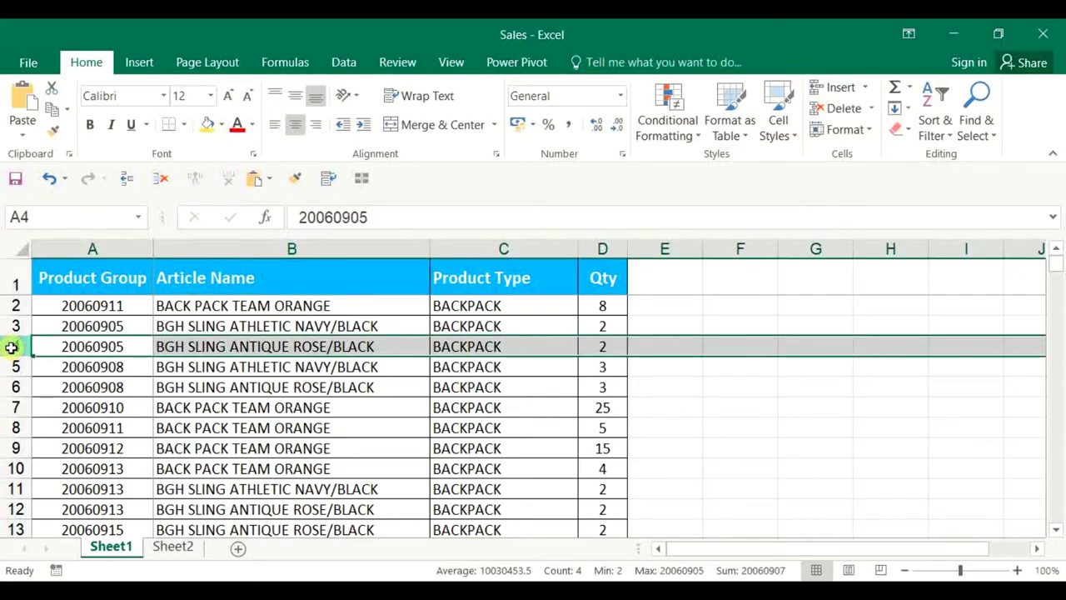
pyautogui.click(207, 124)
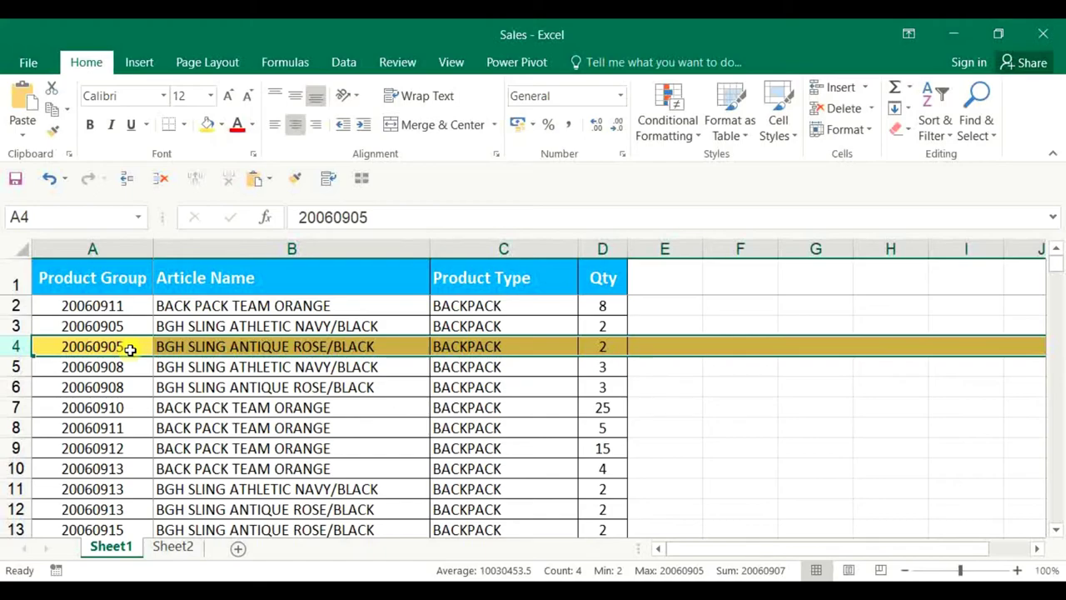
pyautogui.press('alt')
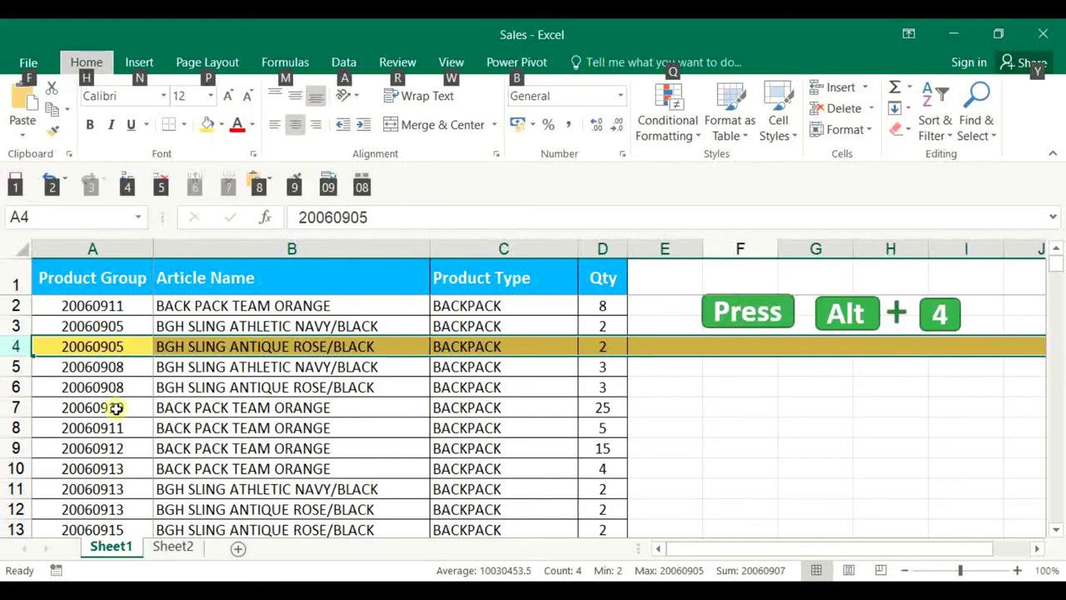
pyautogui.press('4')
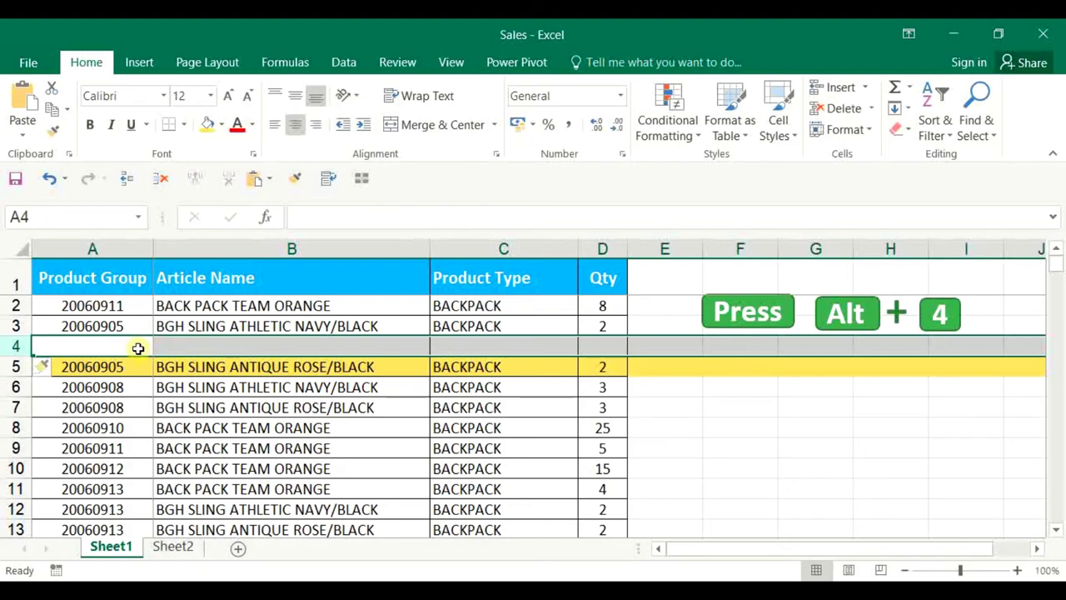
# - Delete the blank row 4 with Alt+5 (Delete Sheet Rows), selecting cell A4
pyautogui.hotkey('alt', '5')
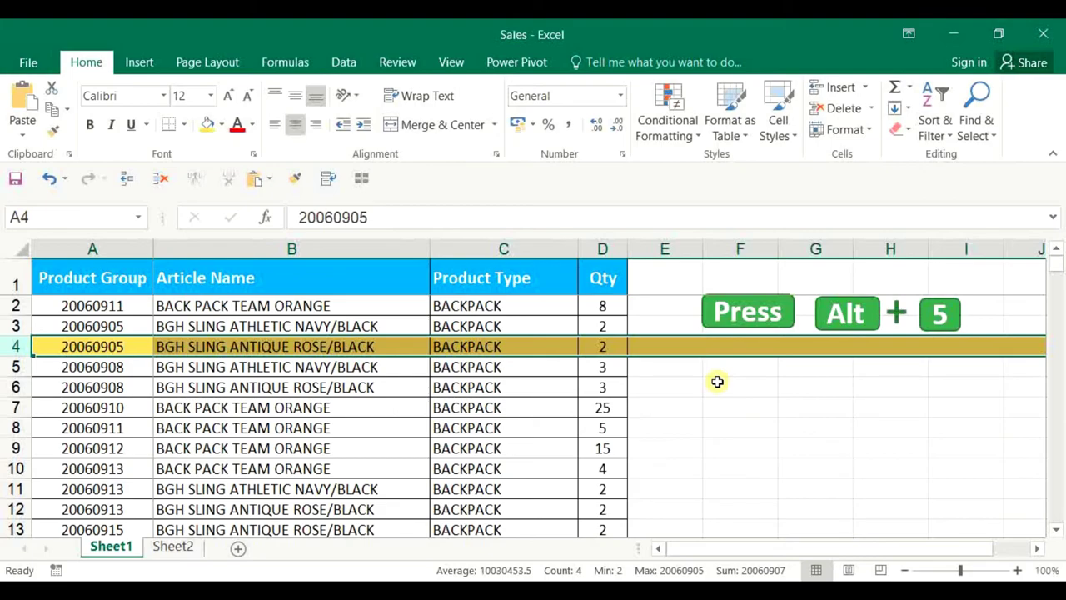
pyautogui.click(90, 347)
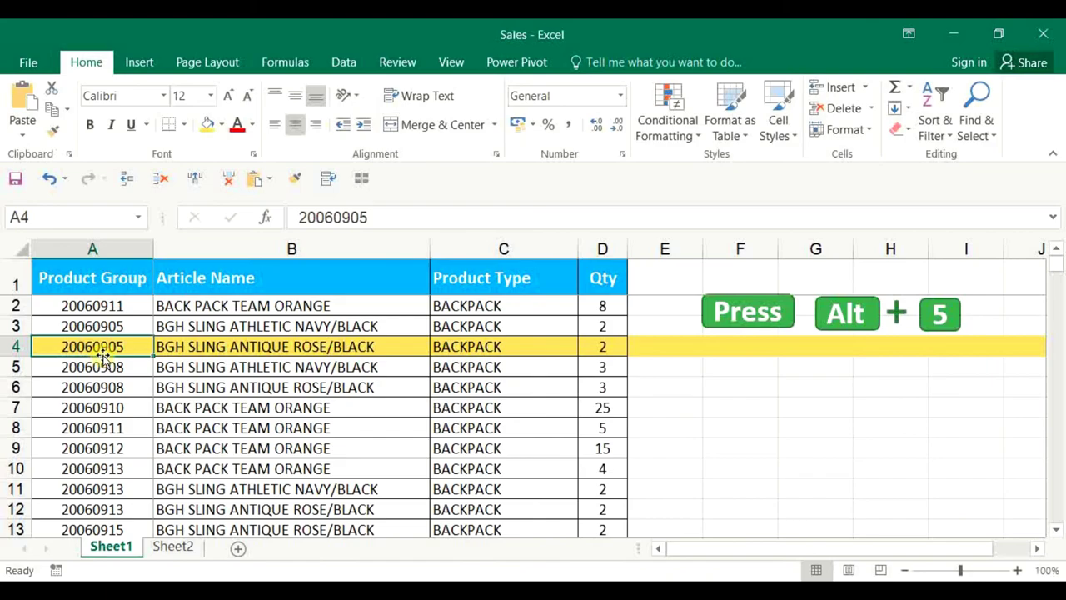
pyautogui.press('alt')
pyautogui.press('5')
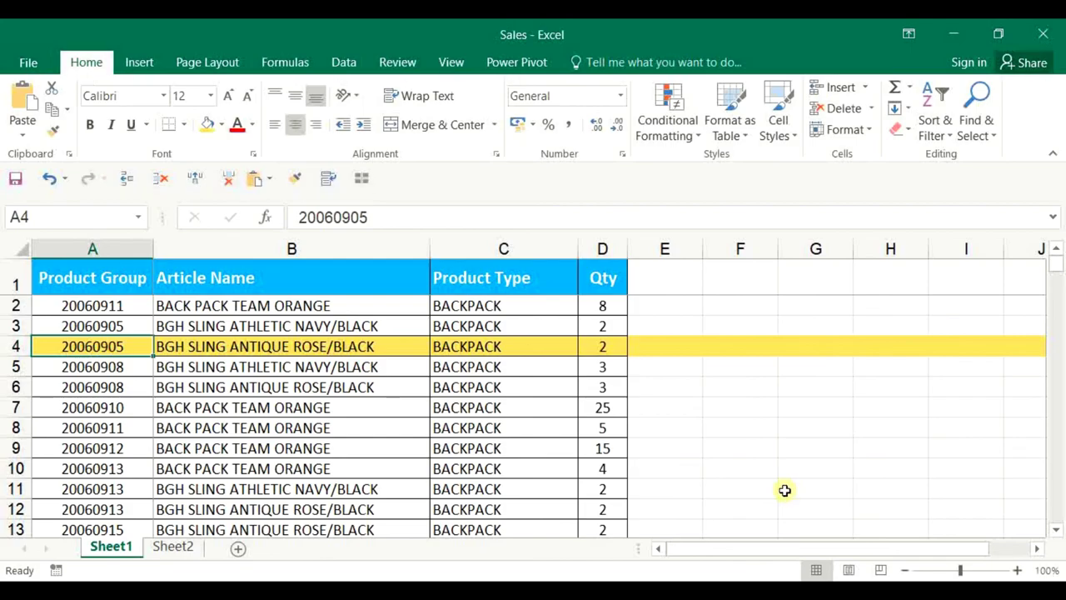